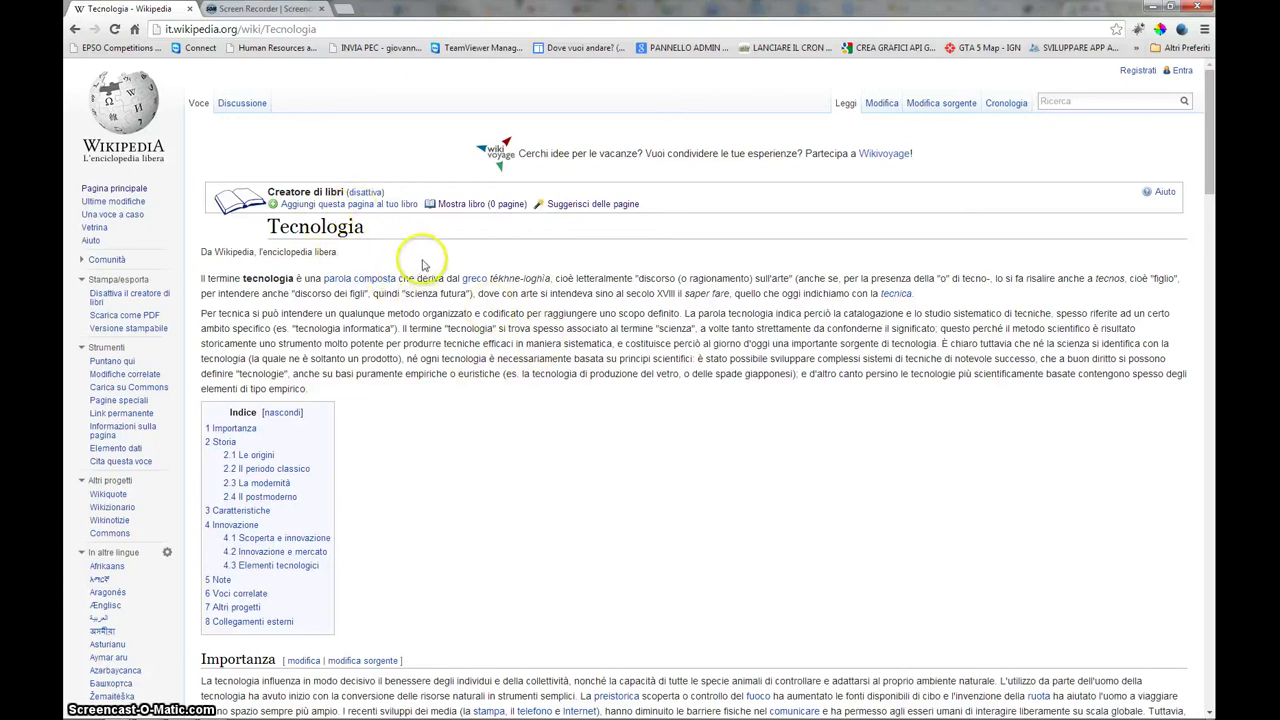
- Add the Tecnologia article to the book in the book creator
click(323, 205)
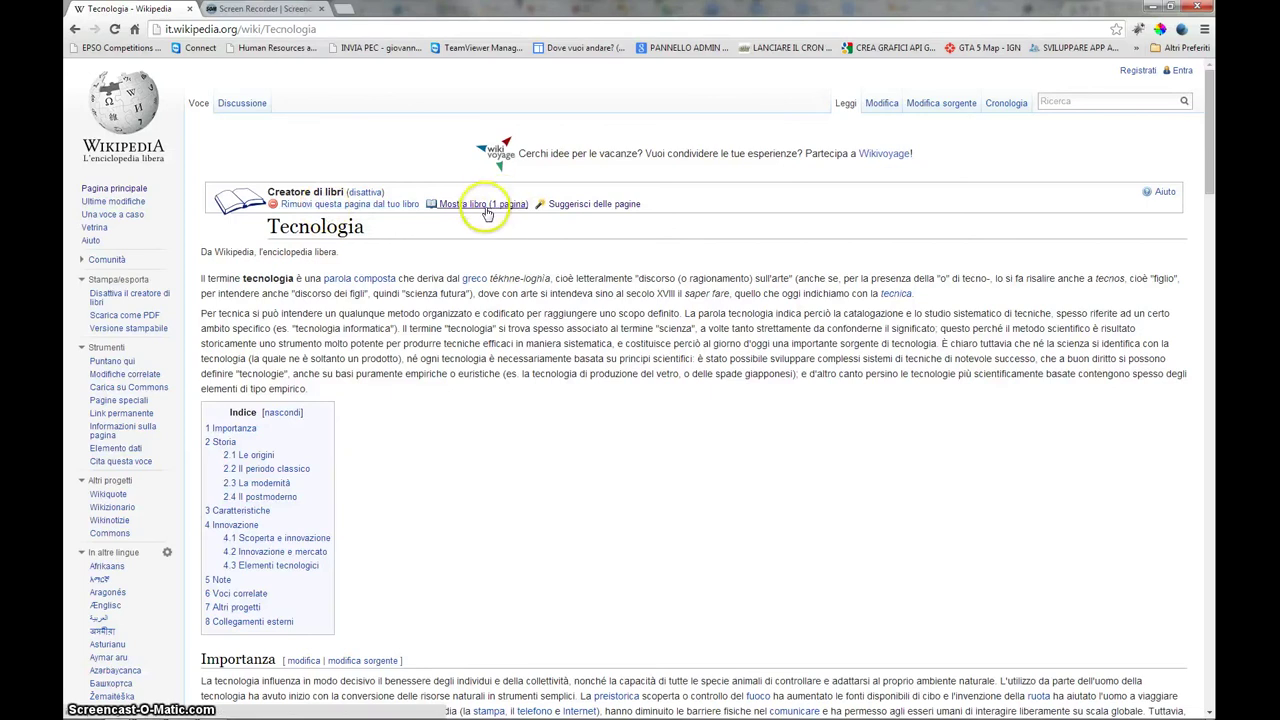
scroll(450, 358, down, 3)
scroll(450, 358, up, 3)
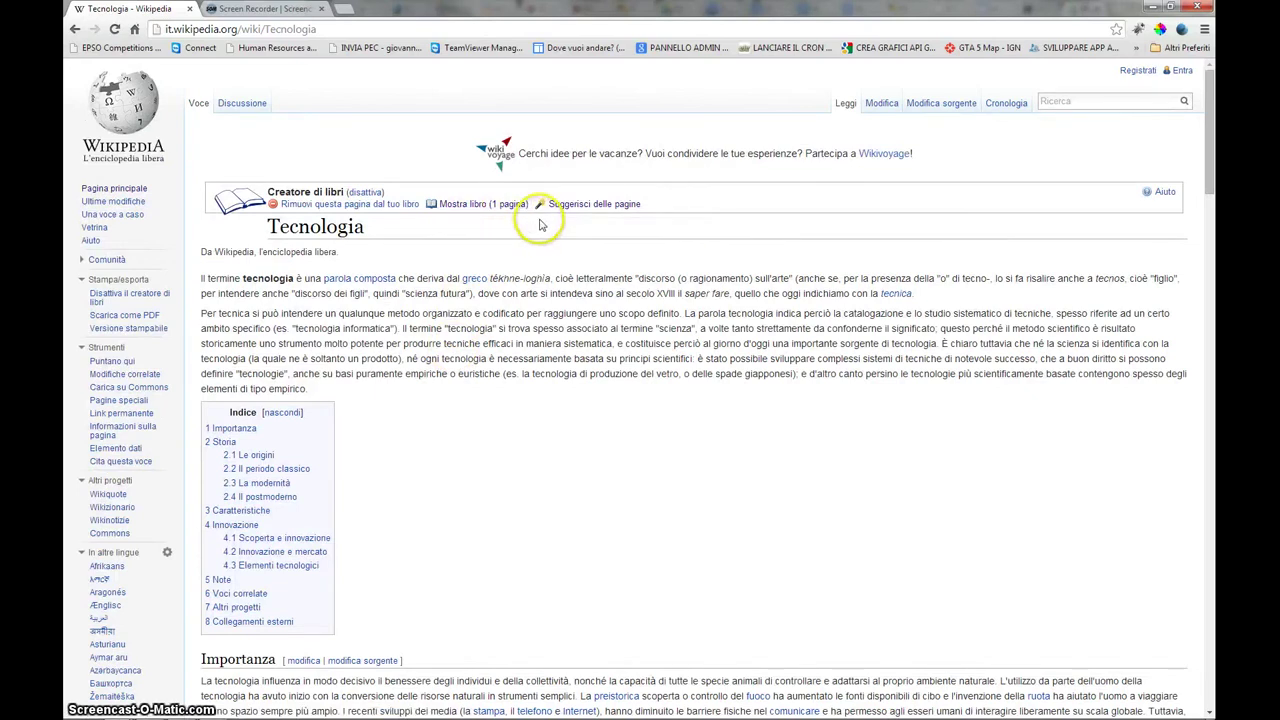
scroll(490, 320, down, 1)
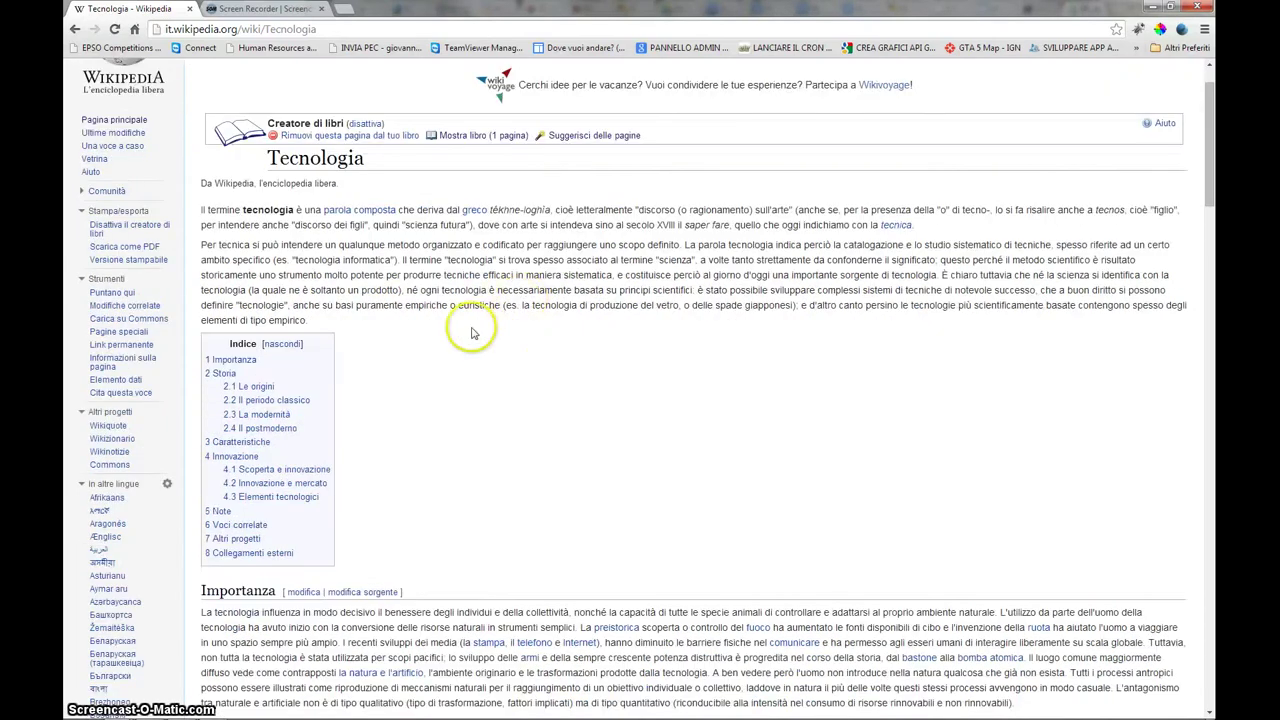
scroll(540, 370, up, 1)
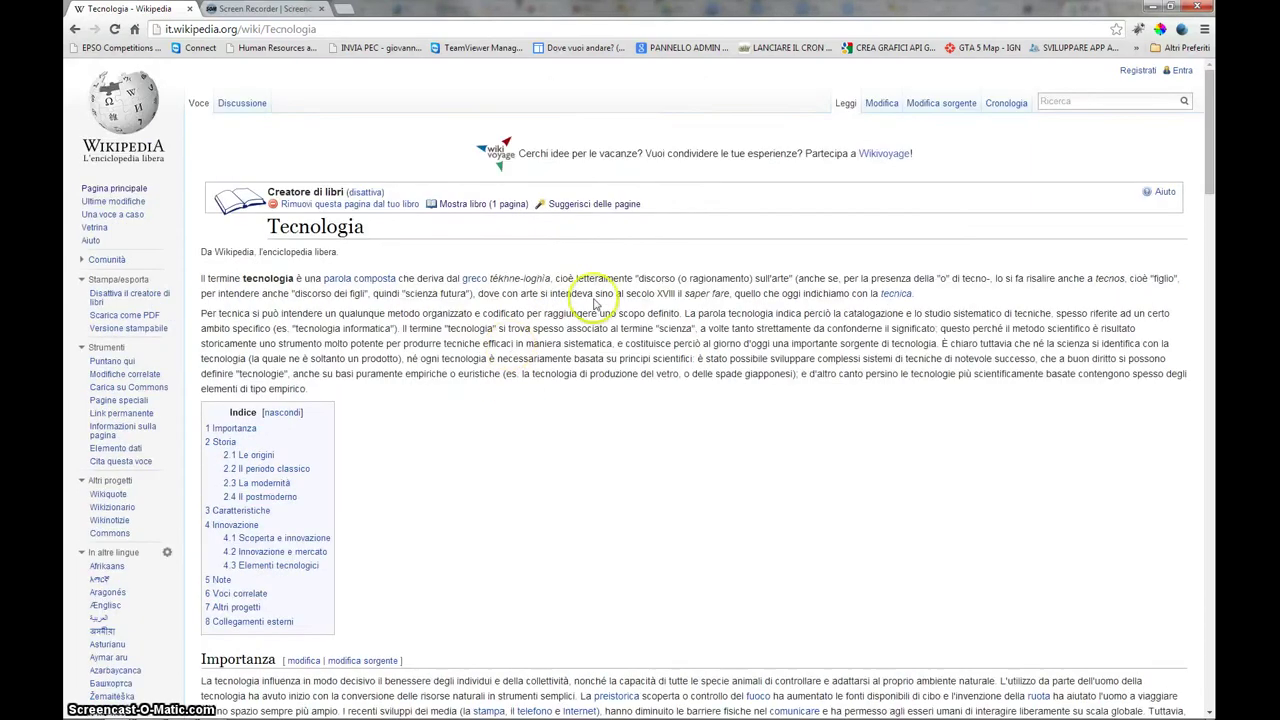
- Open the Informatica article from the suggested pages and add it to the book
click(582, 206)
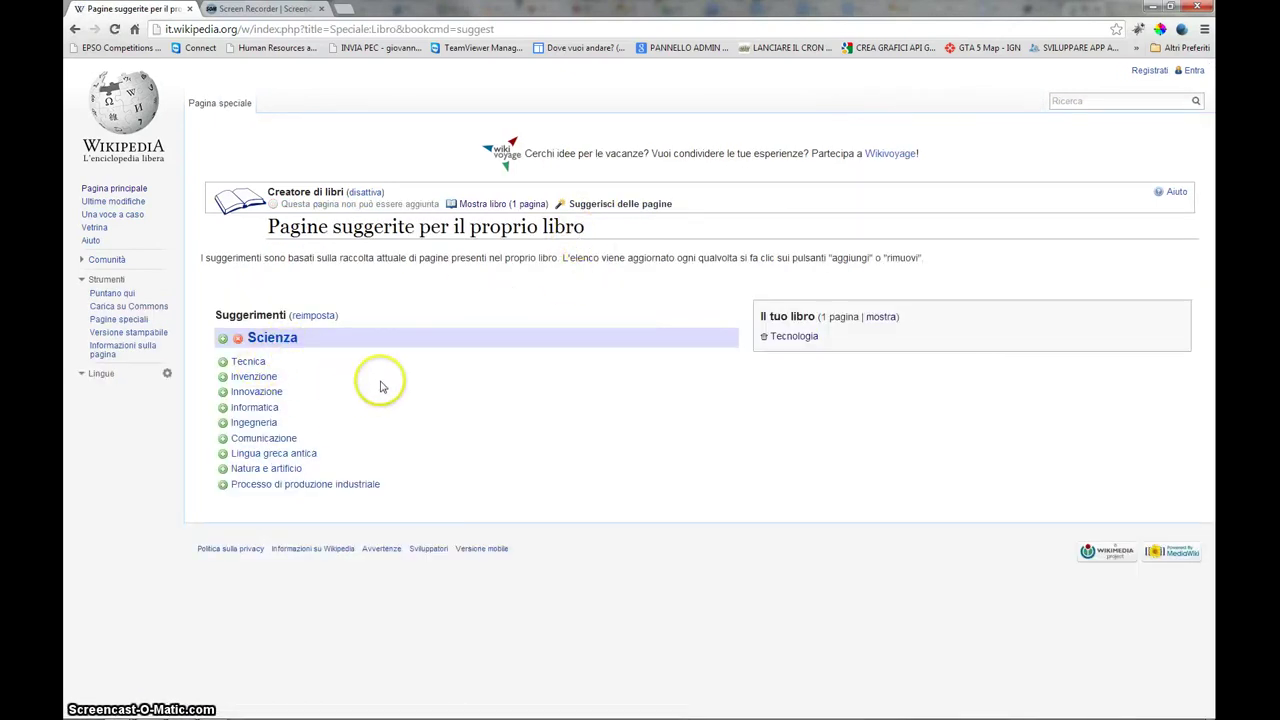
click(256, 408)
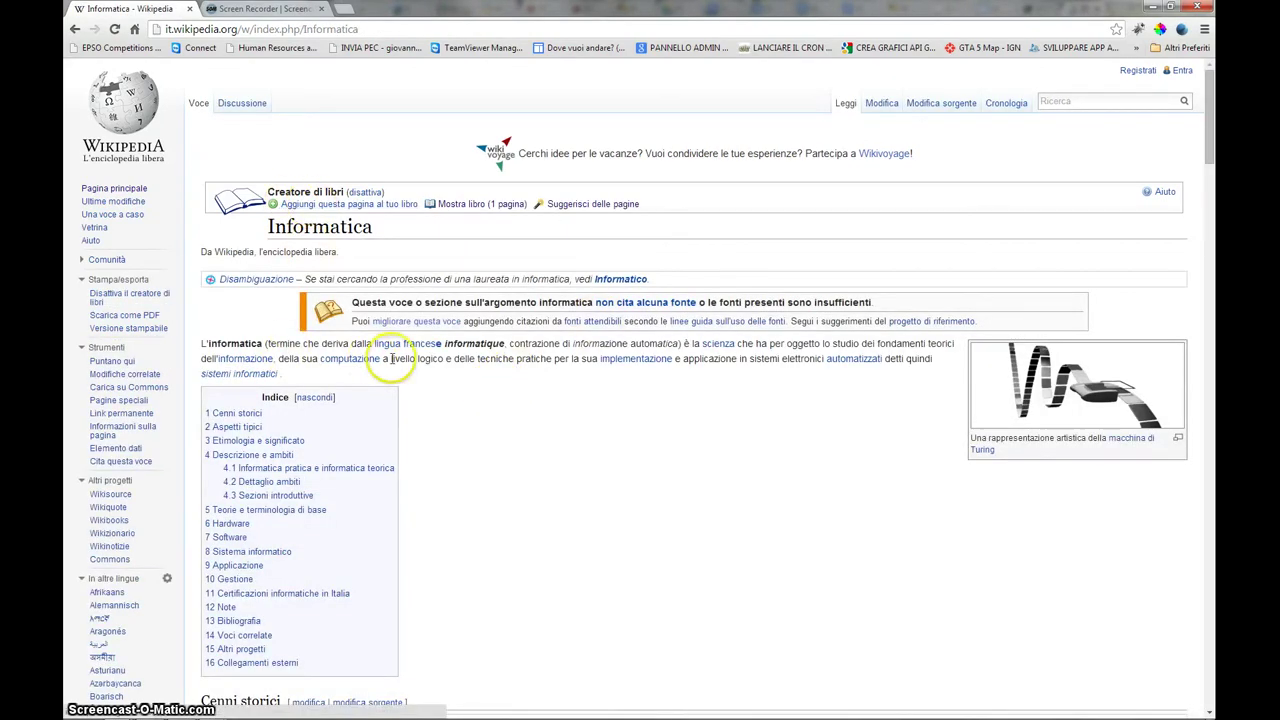
scroll(407, 352, down, 2)
scroll(407, 352, down, 1)
scroll(403, 343, up, 3)
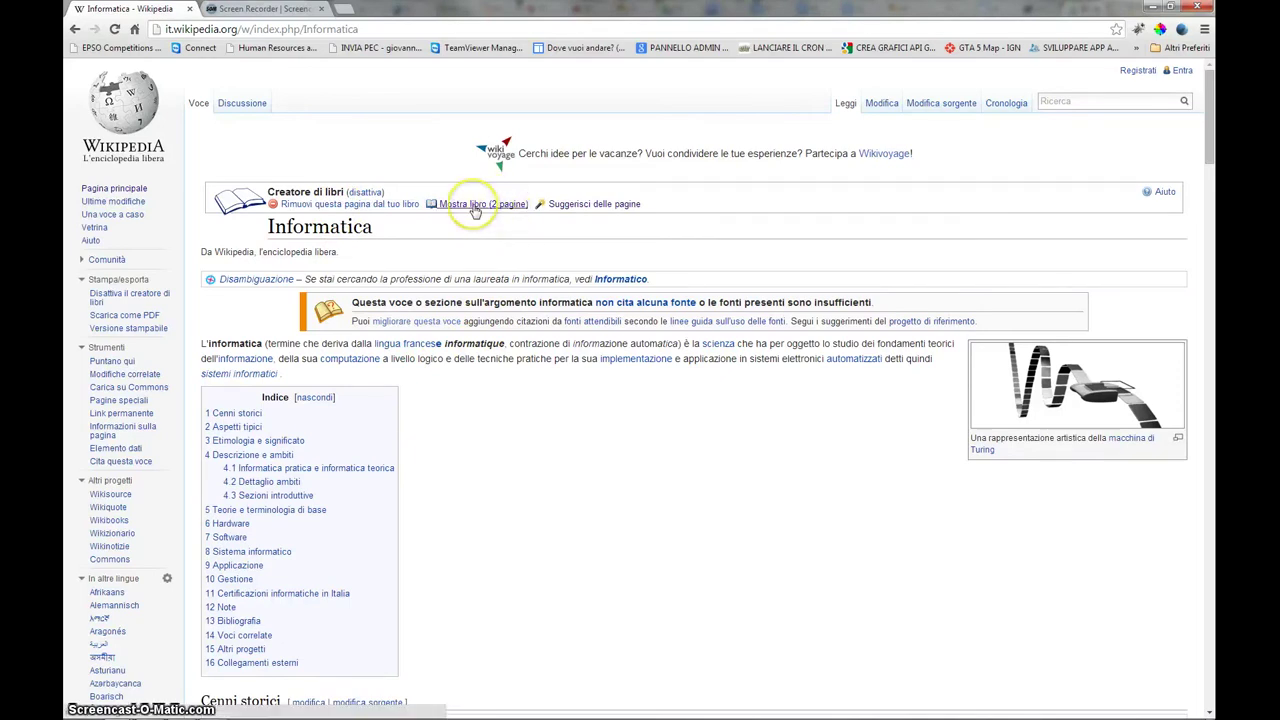
- Open the book's management page and enter the title "Tecnologia" and subtitle "About tech", keeping the A4 paper format
click(474, 205)
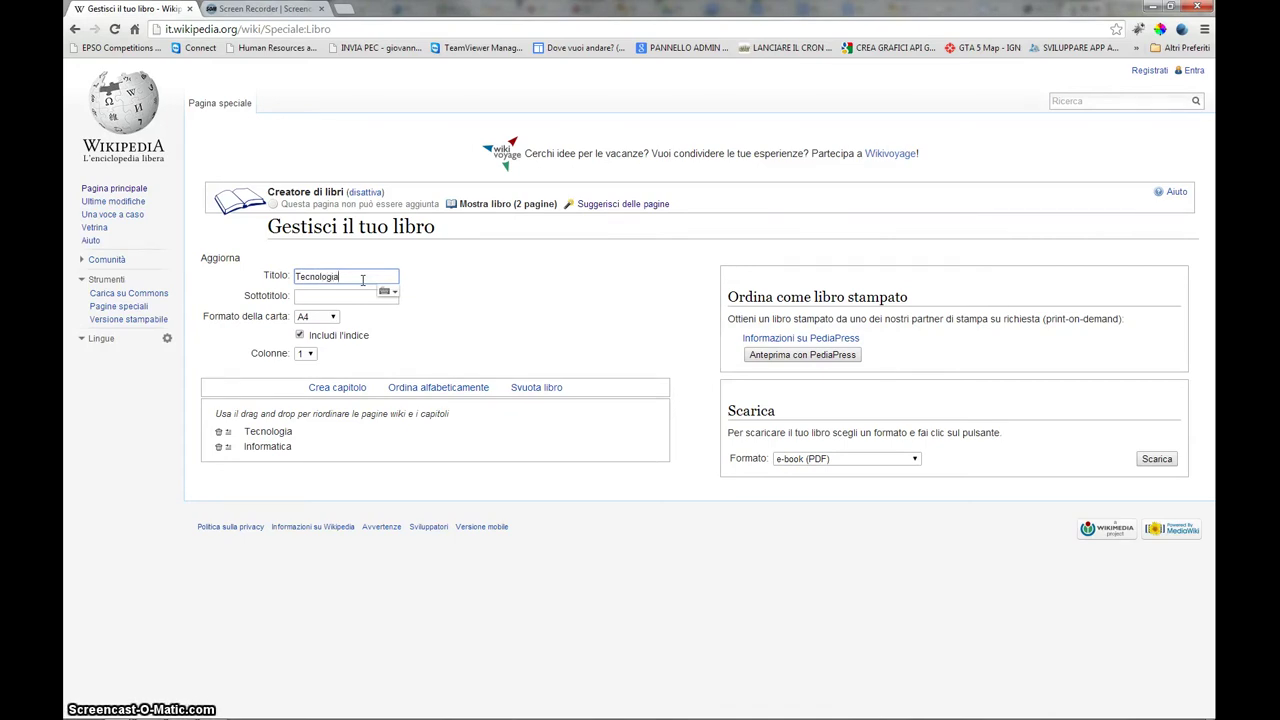
click(354, 295)
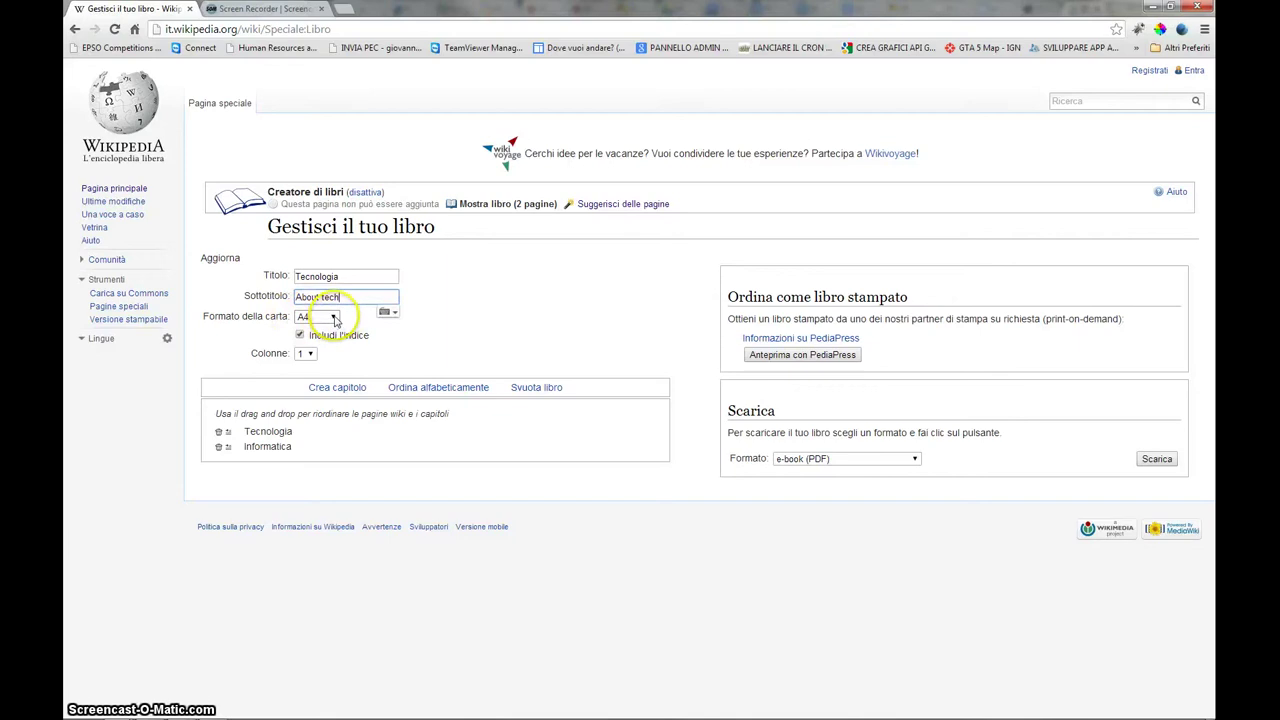
click(335, 317)
click(335, 317)
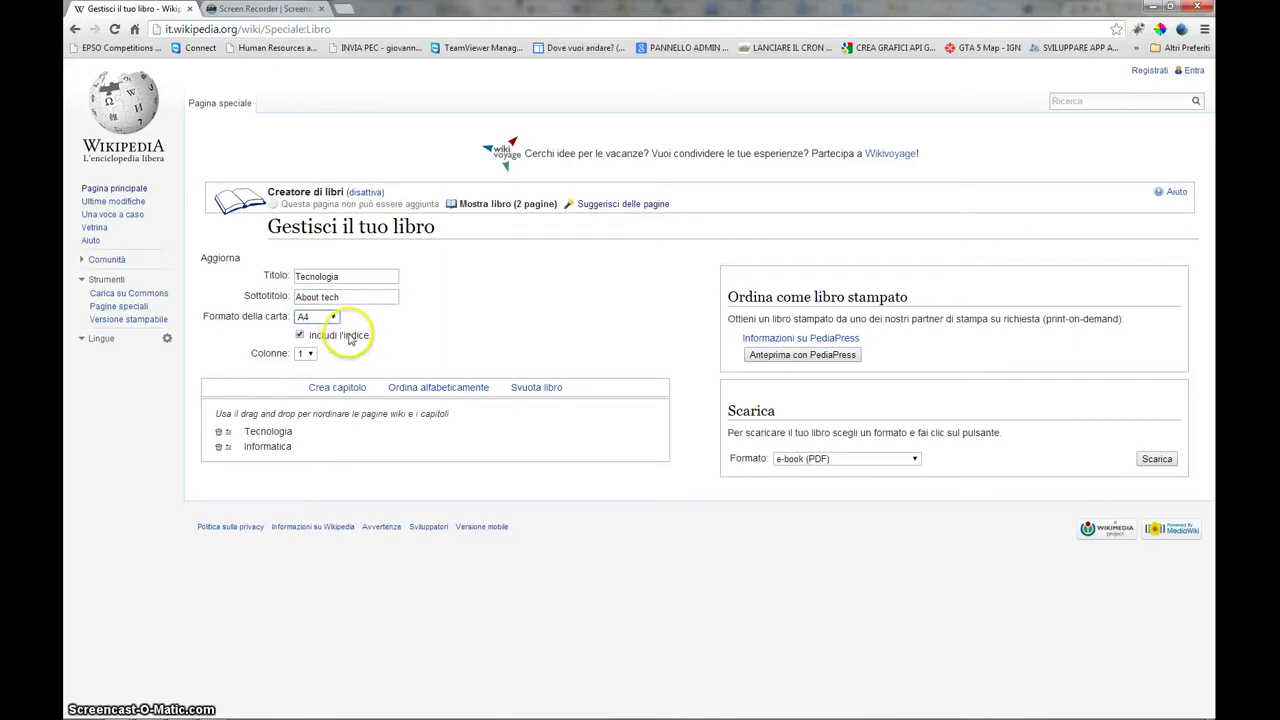
- Set the book layout to 2 columns and try reordering the Tecnologia page in the book's page list
click(311, 354)
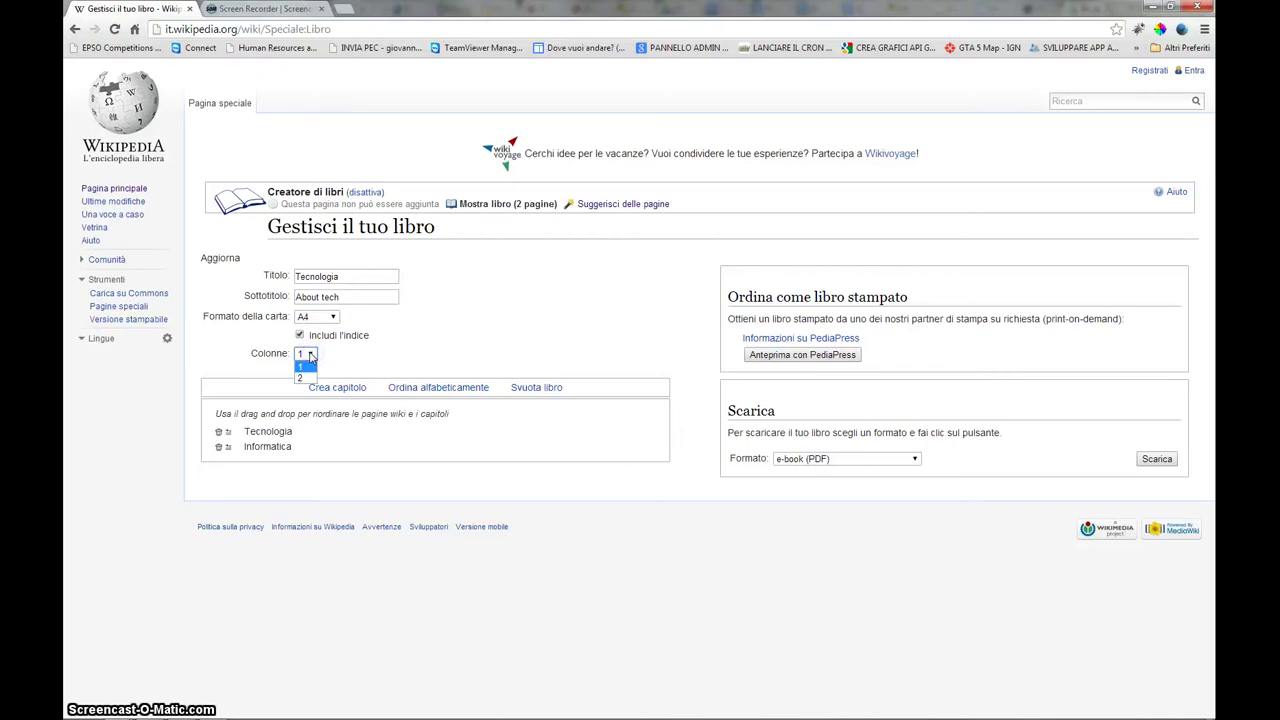
click(303, 378)
click(312, 356)
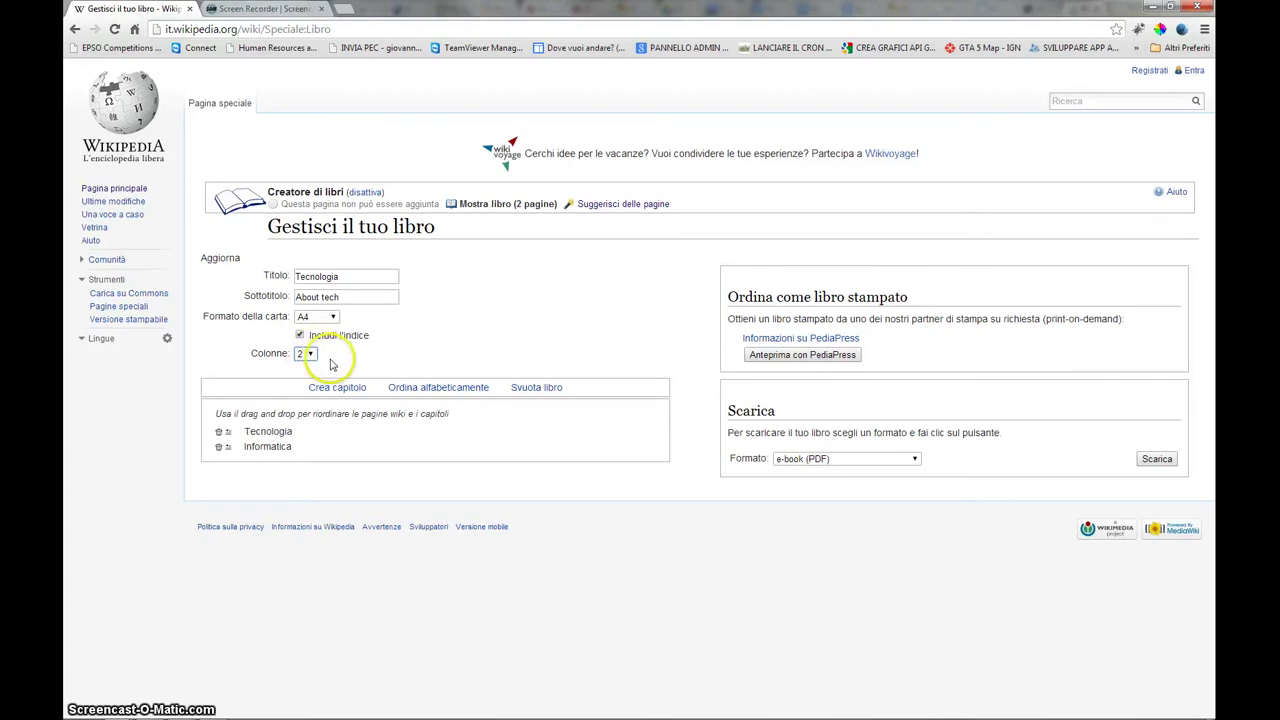
click(396, 349)
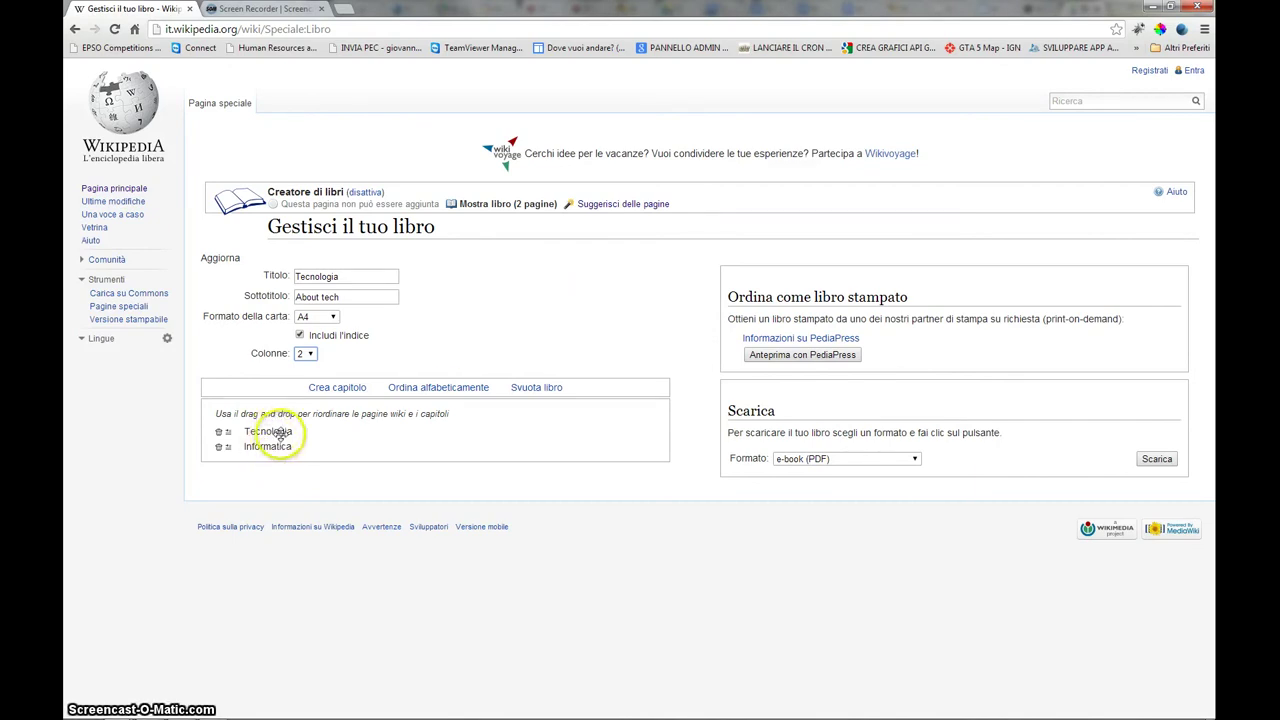
drag(275, 438, 315, 450)
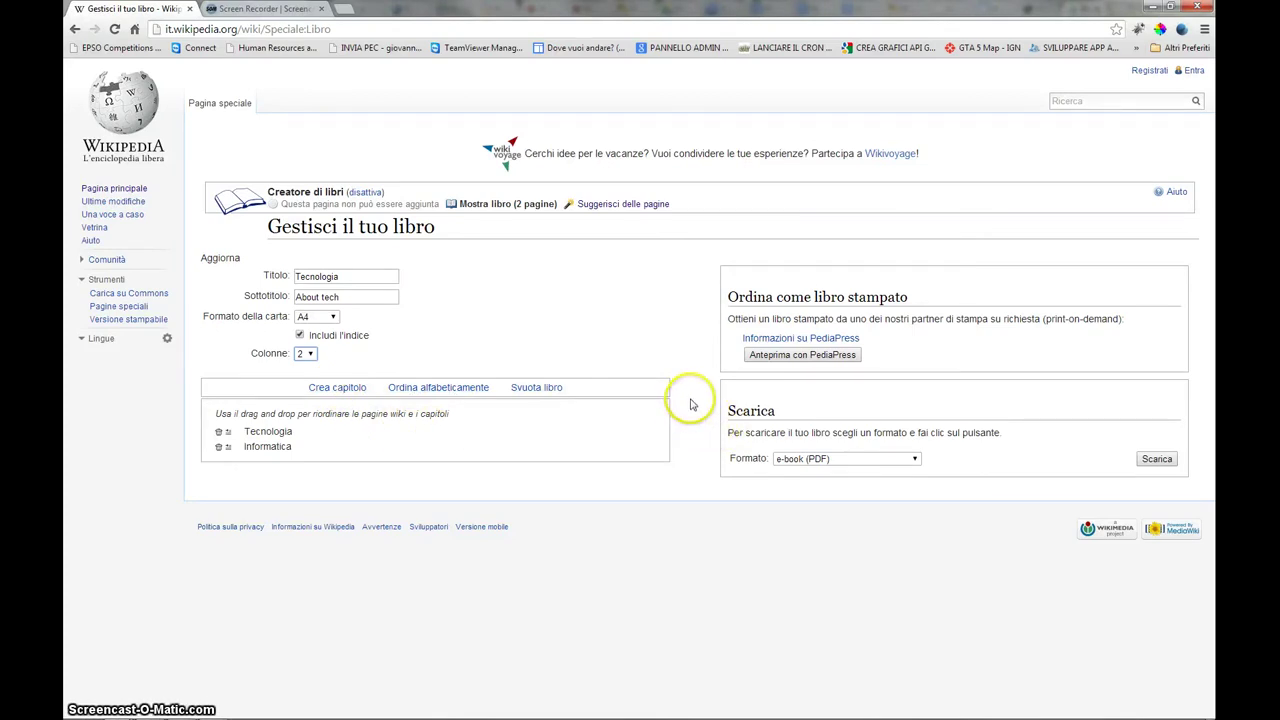
- Open the book in PediaPress and give its cover the computer image and the crimson colour theme
click(792, 356)
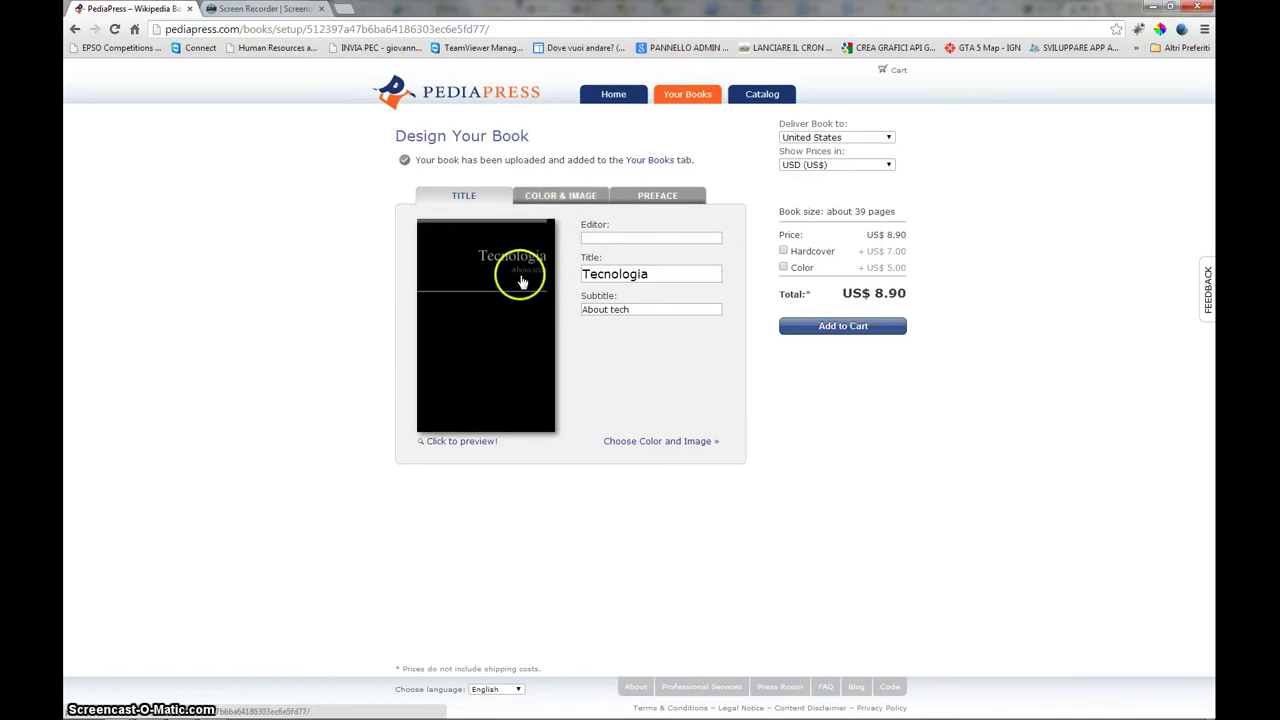
click(551, 197)
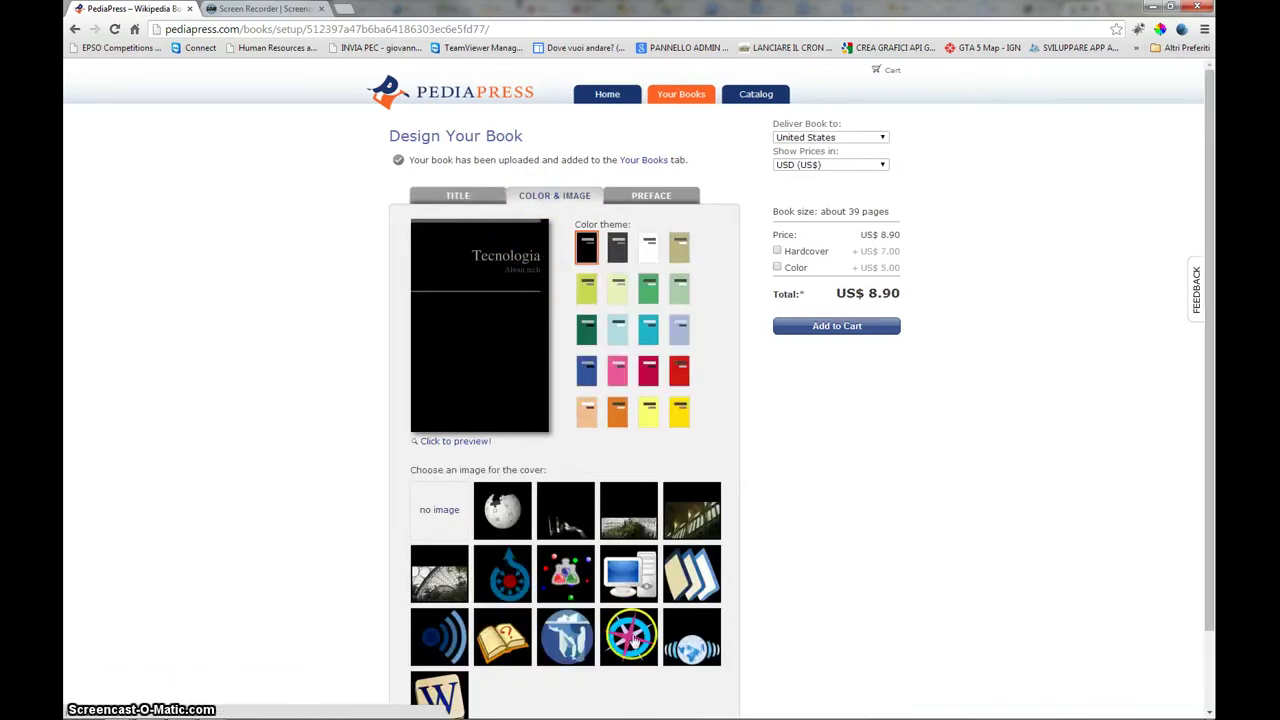
click(632, 578)
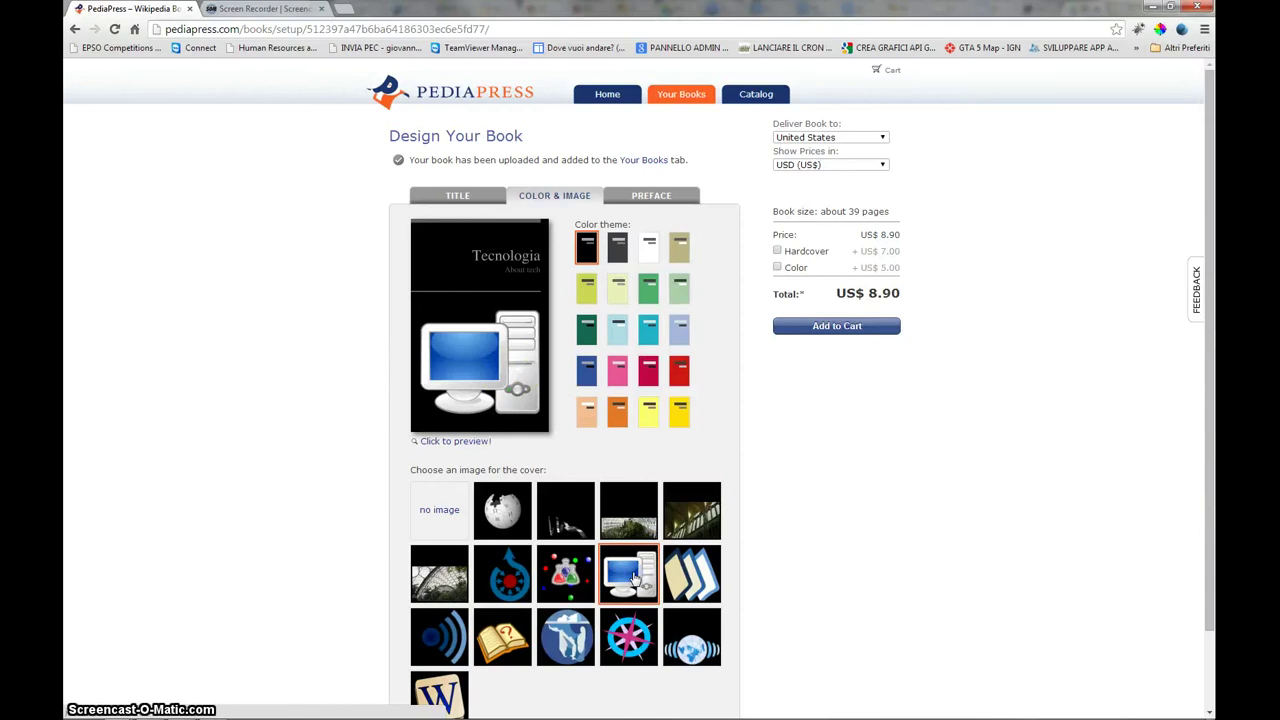
click(650, 413)
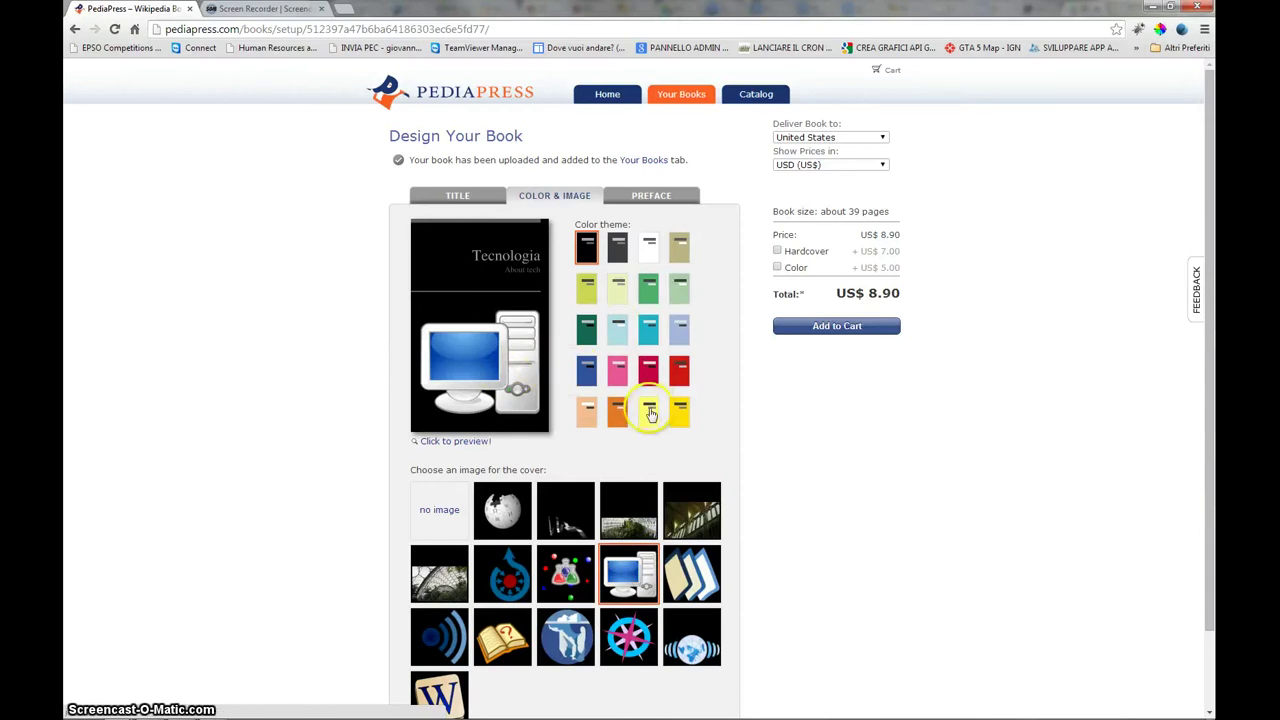
click(648, 372)
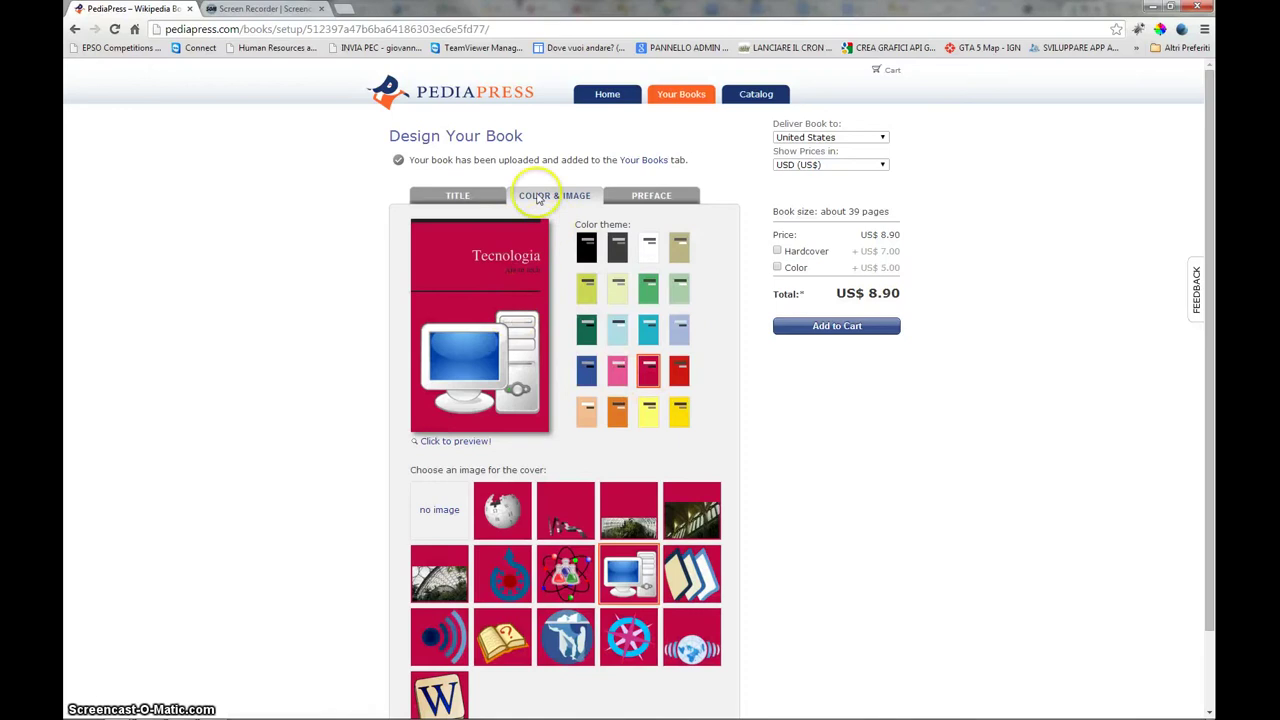
- Look at the preface form, return to the title settings and preview the book's cover and table of contents
click(642, 197)
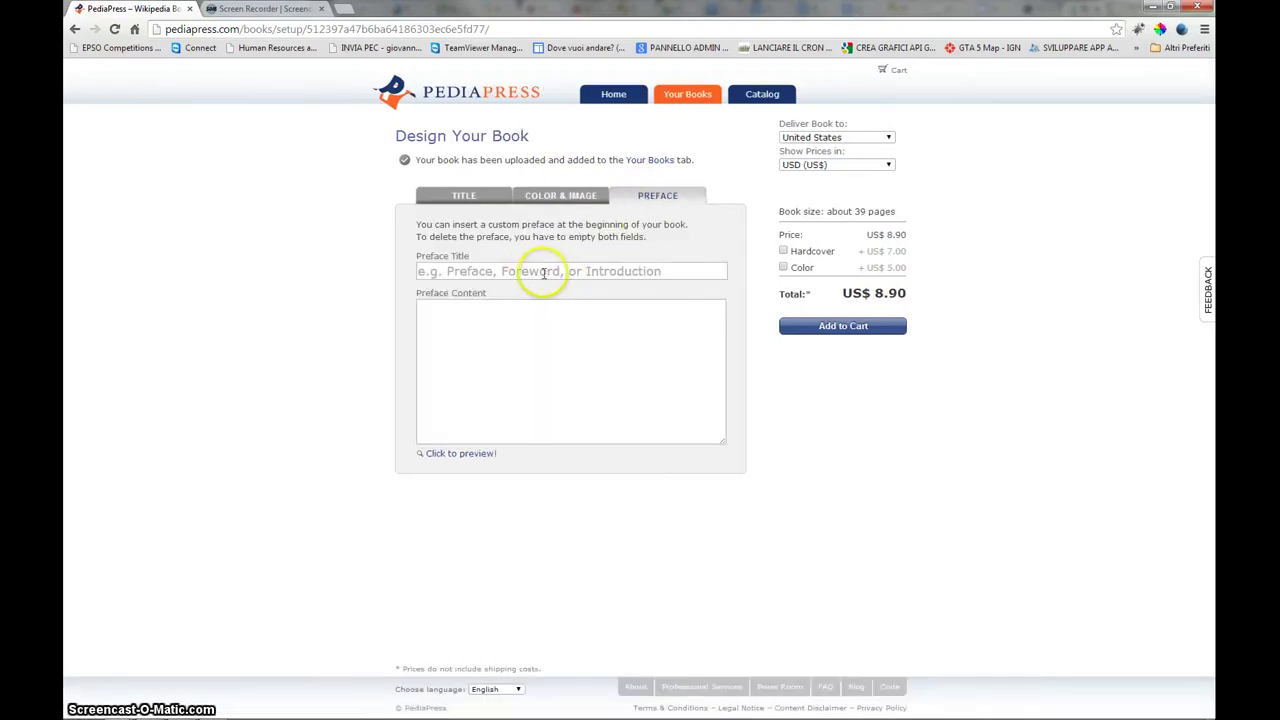
click(480, 203)
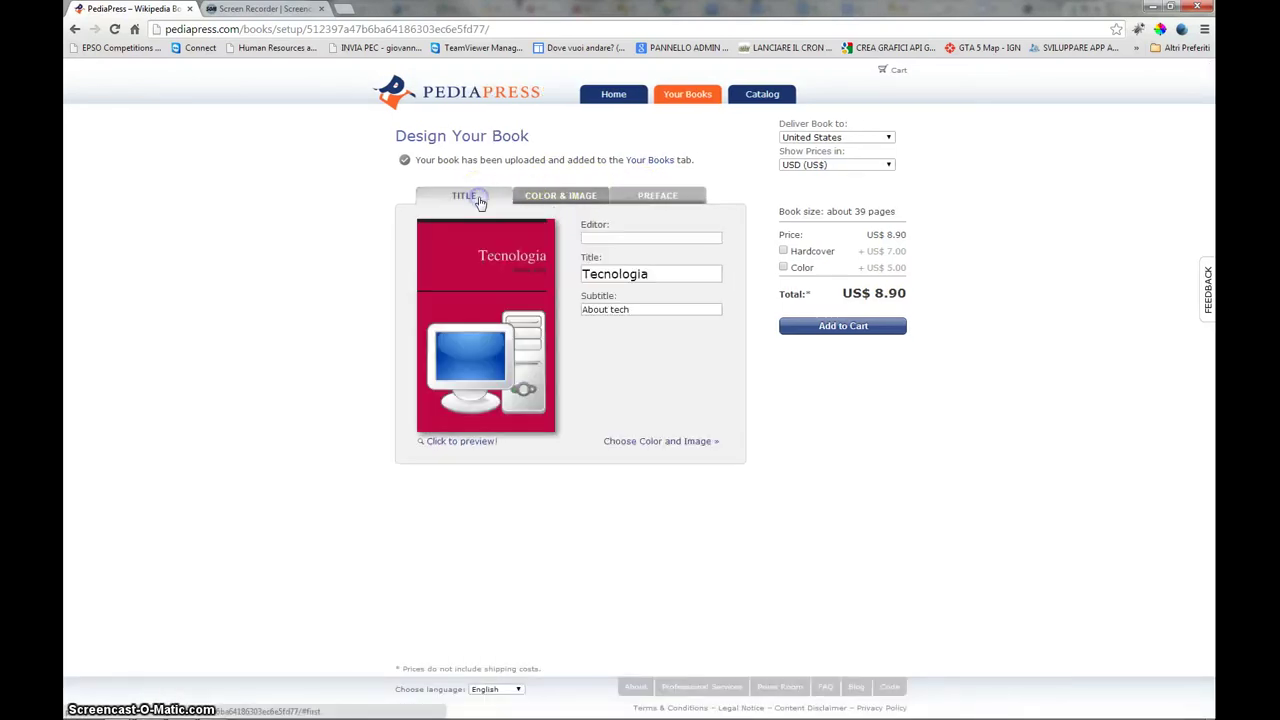
click(462, 440)
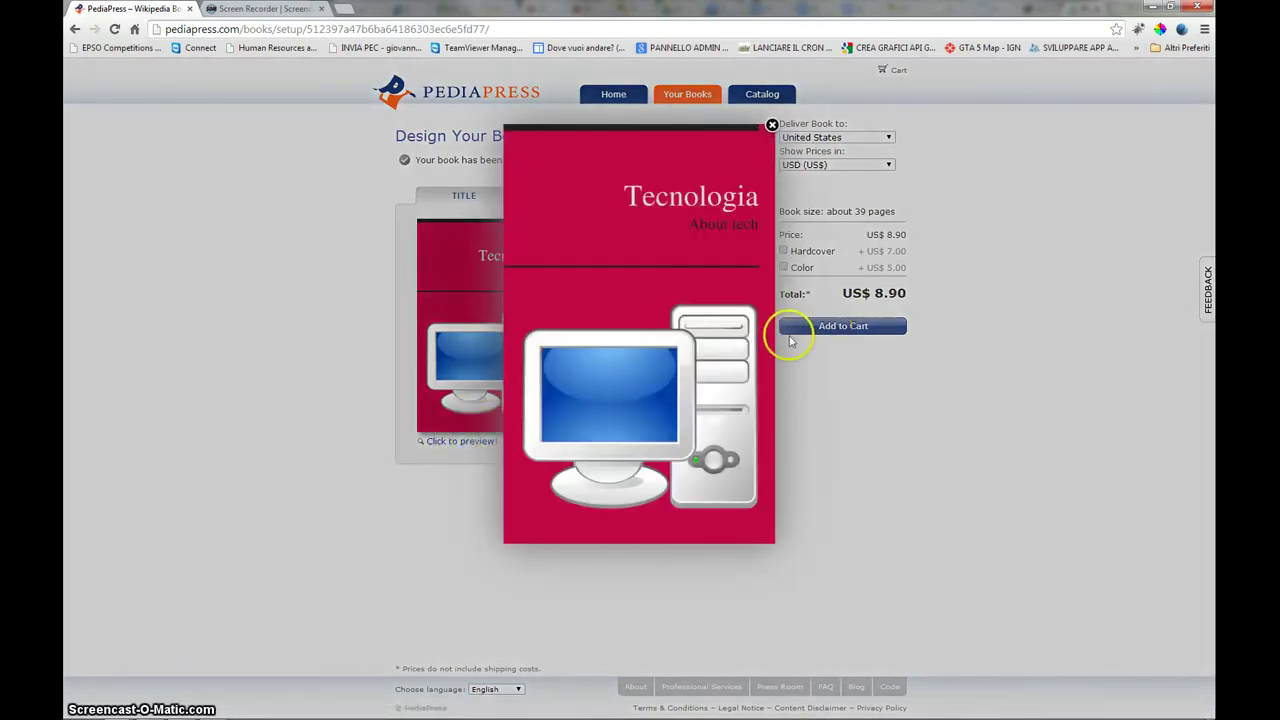
click(764, 333)
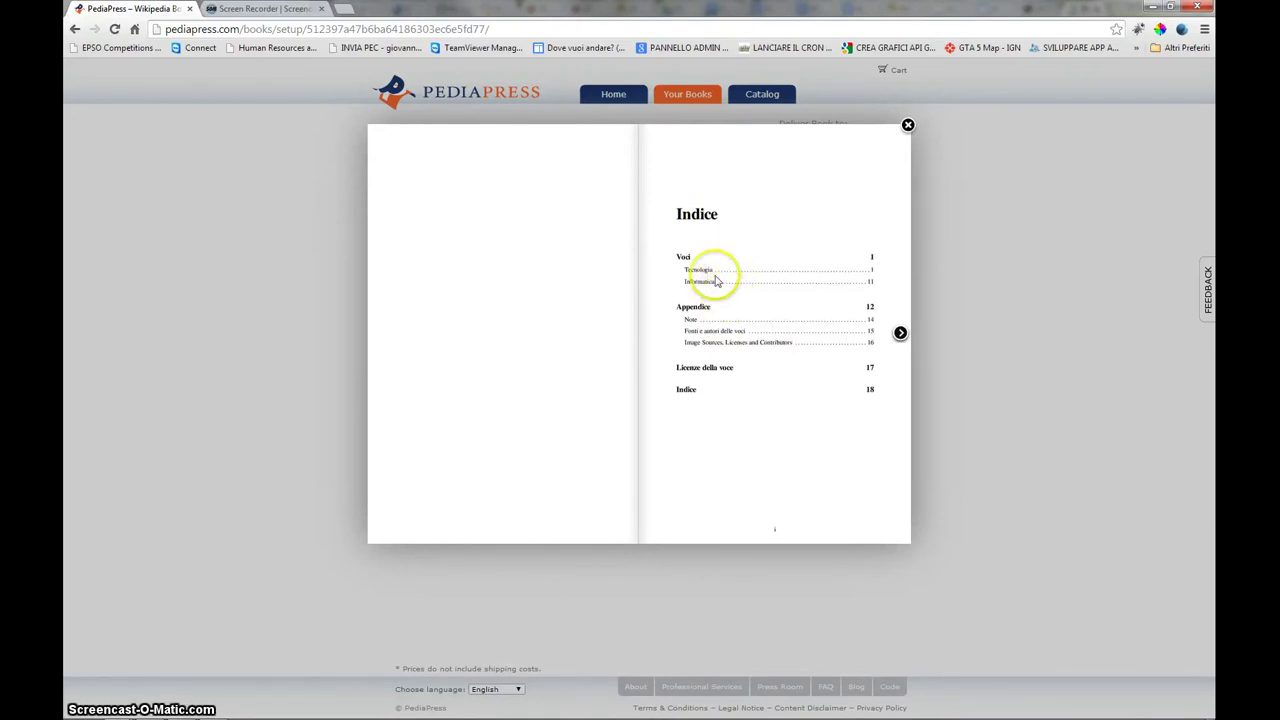
- Page through the book preview, examining the Tecnologia and Informatica articles, the appendix and the closing index
click(900, 333)
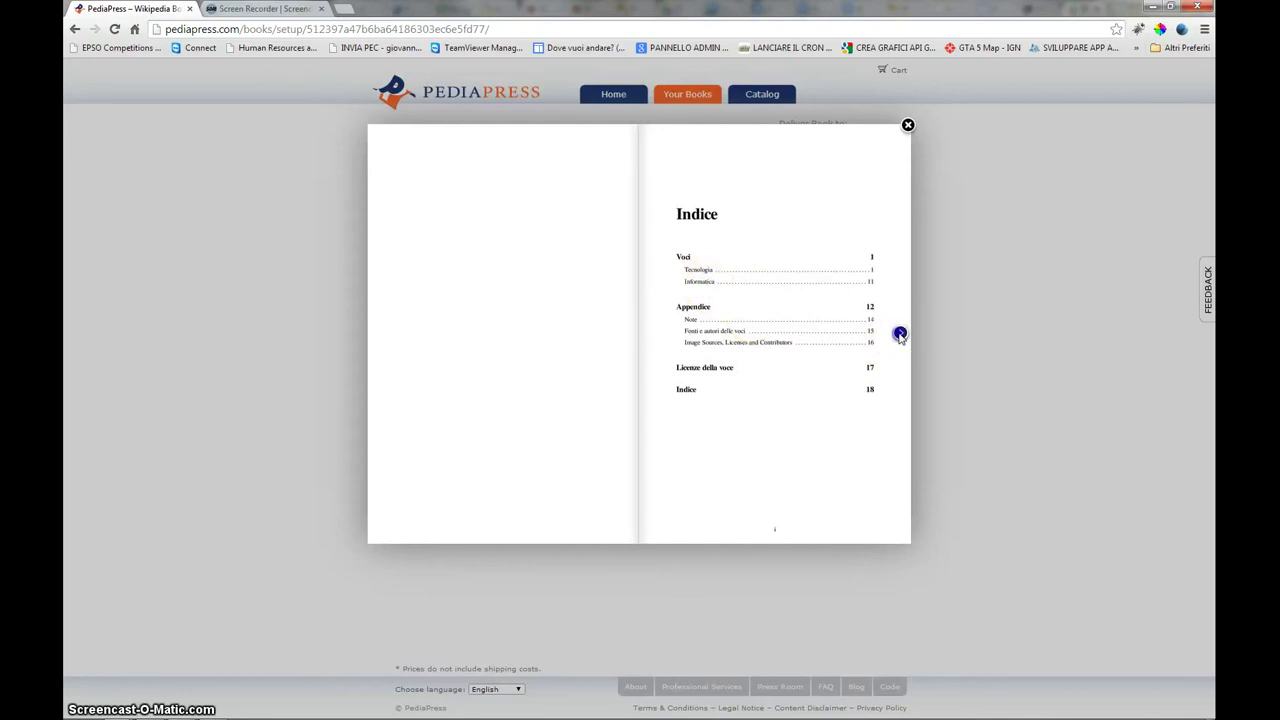
click(900, 333)
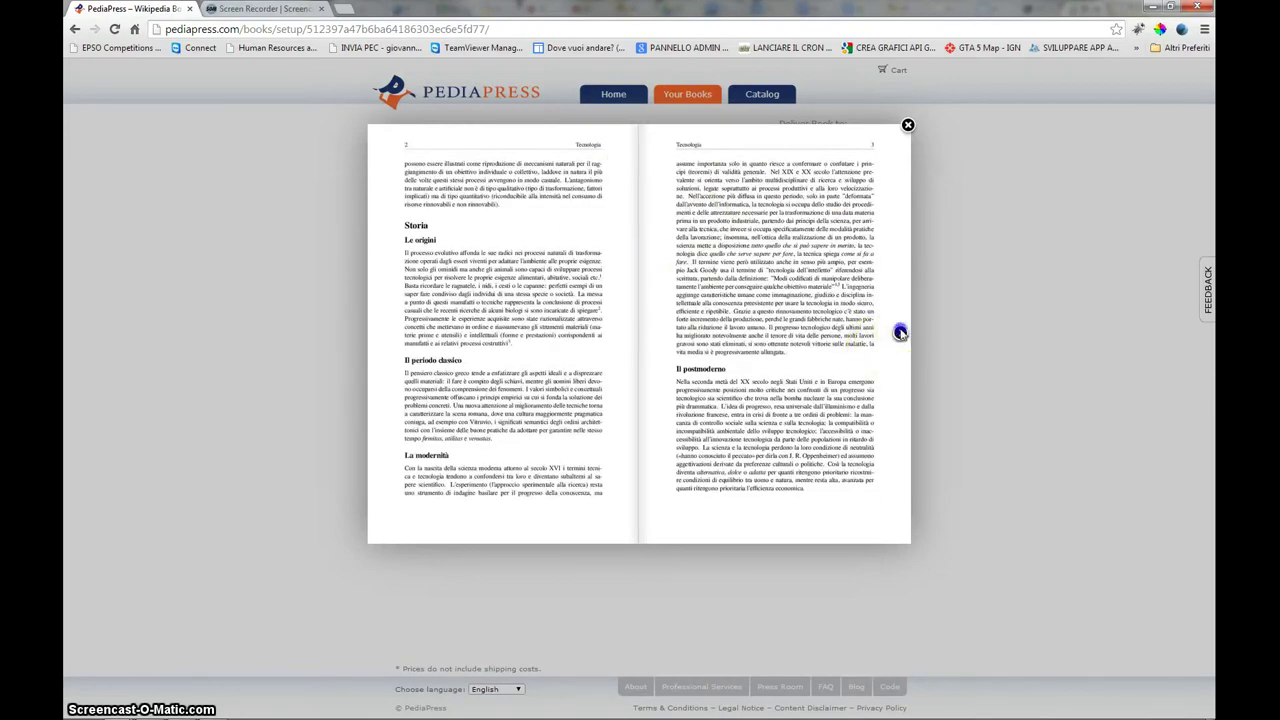
click(900, 333)
click(900, 333)
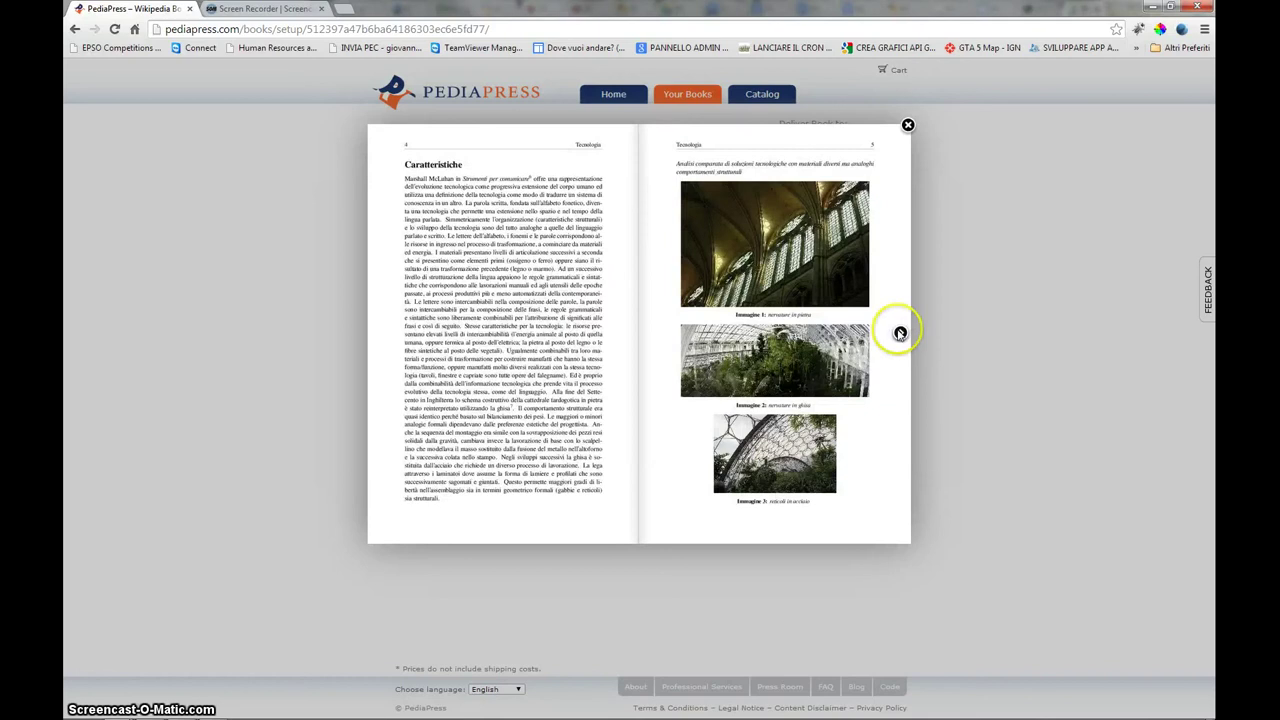
click(595, 213)
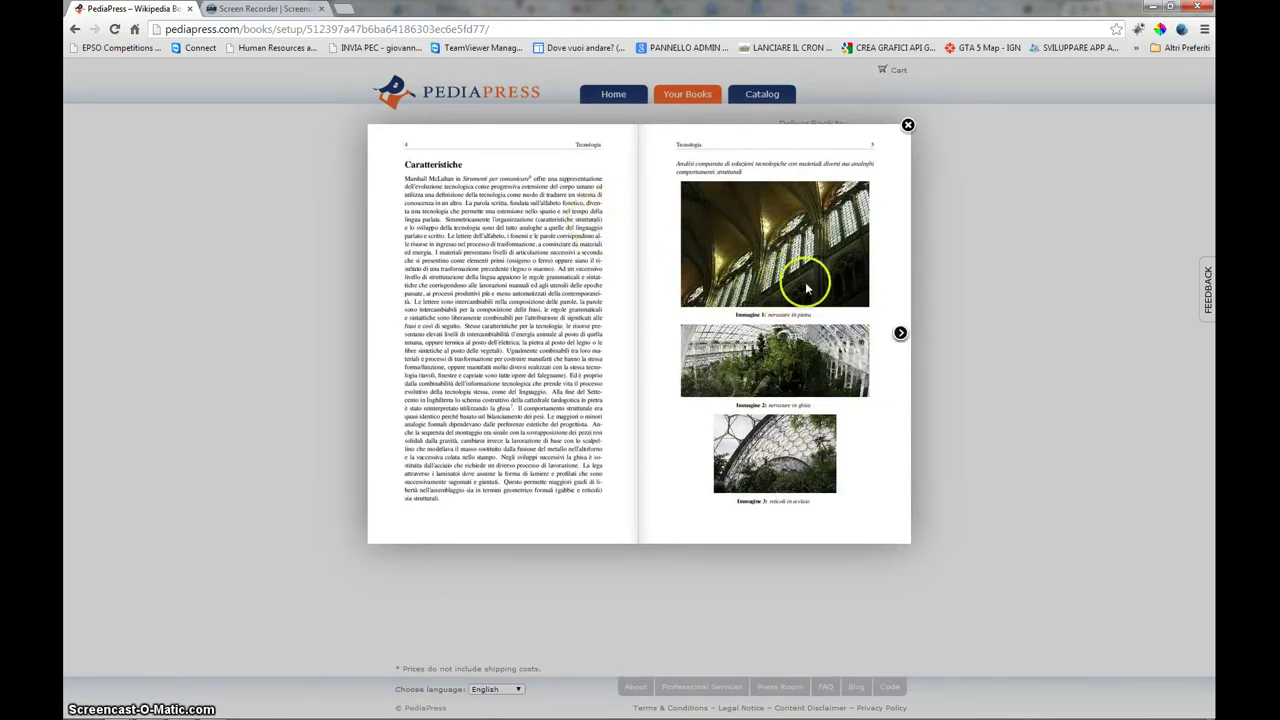
click(900, 333)
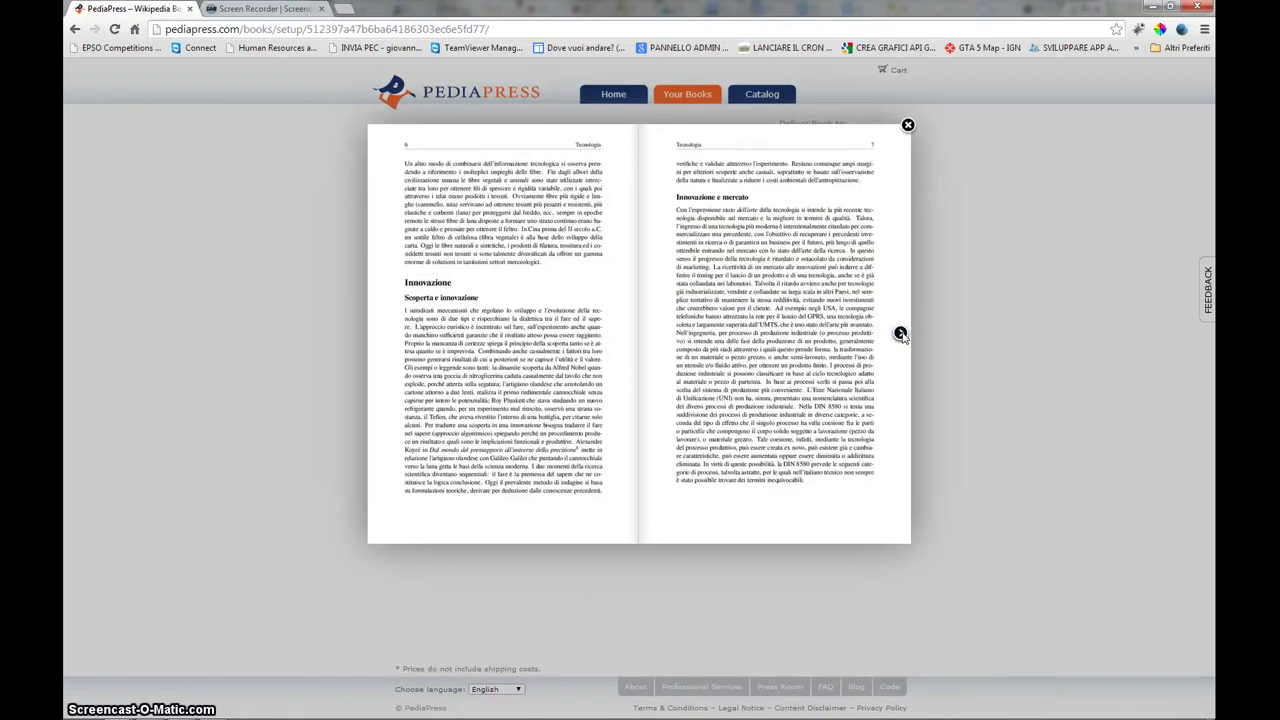
click(900, 333)
click(900, 333)
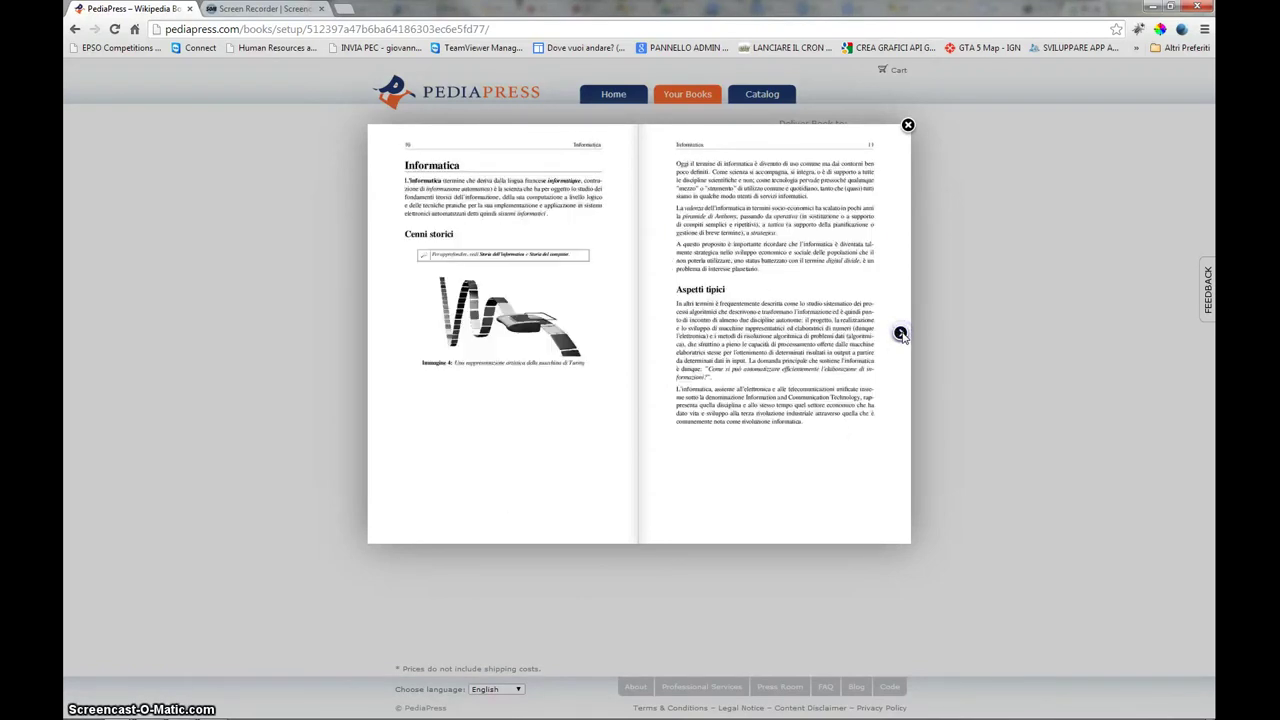
click(900, 333)
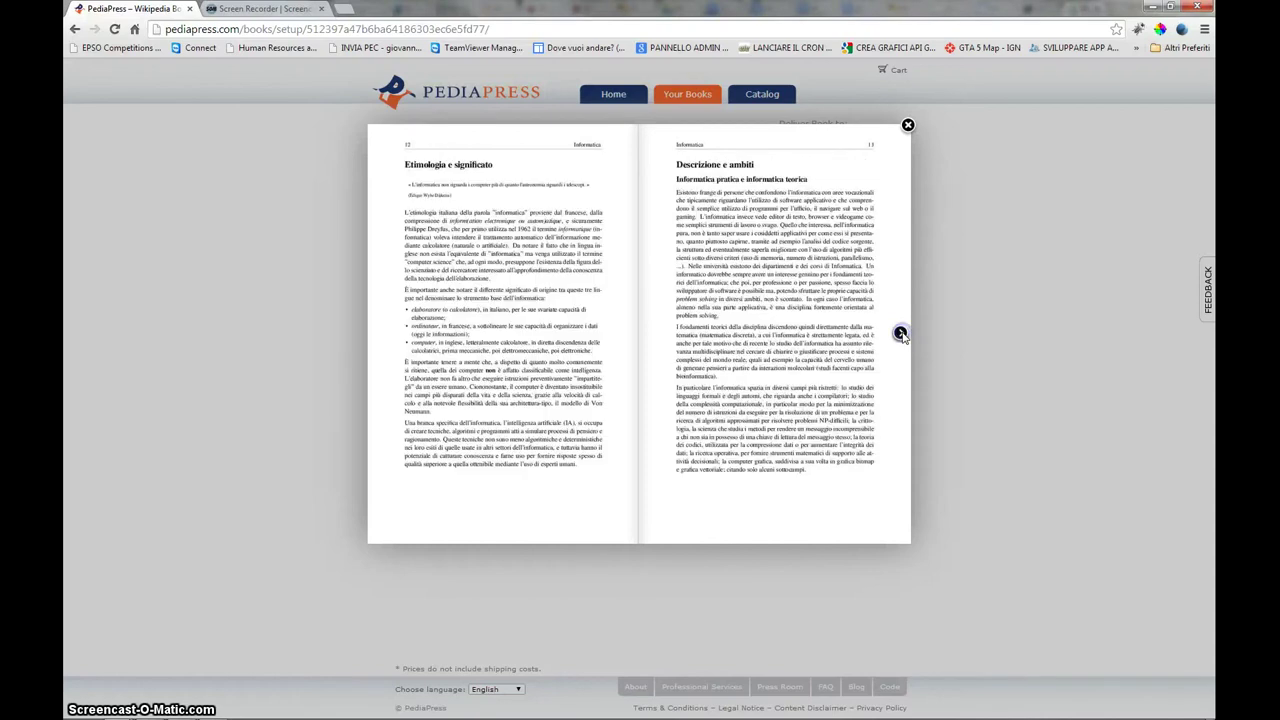
click(900, 333)
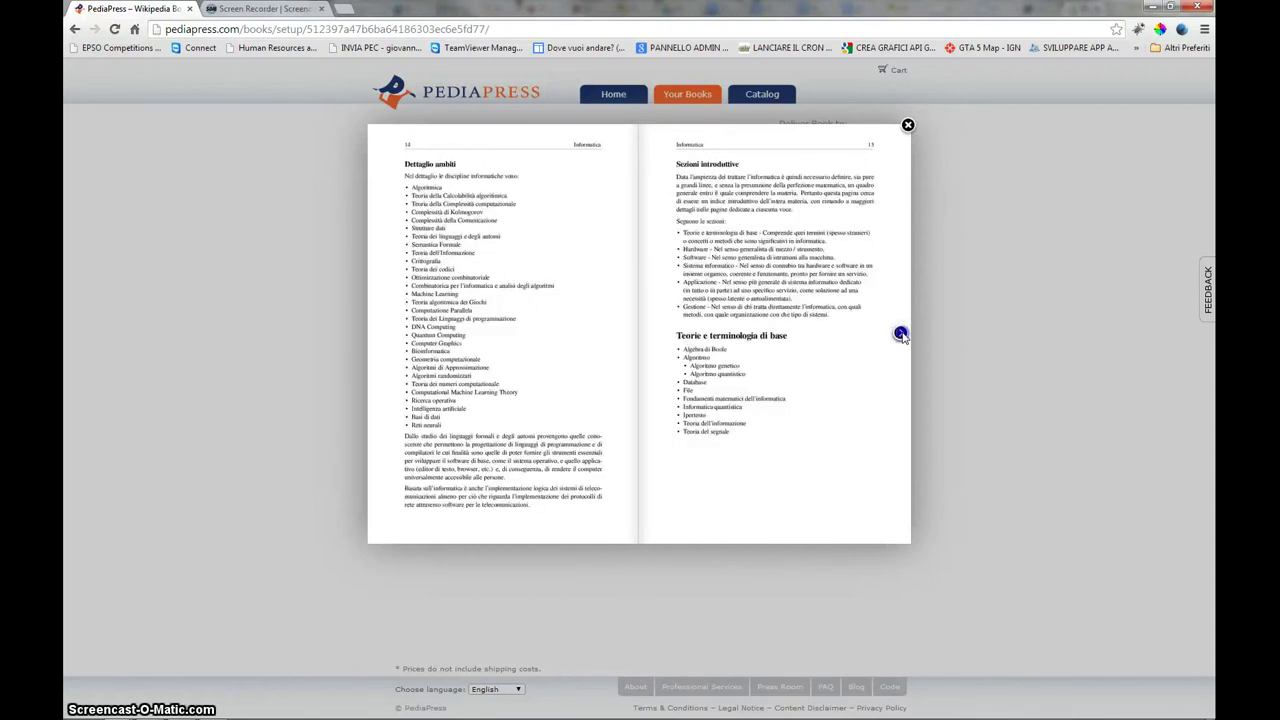
click(900, 333)
click(900, 333)
click(900, 333)
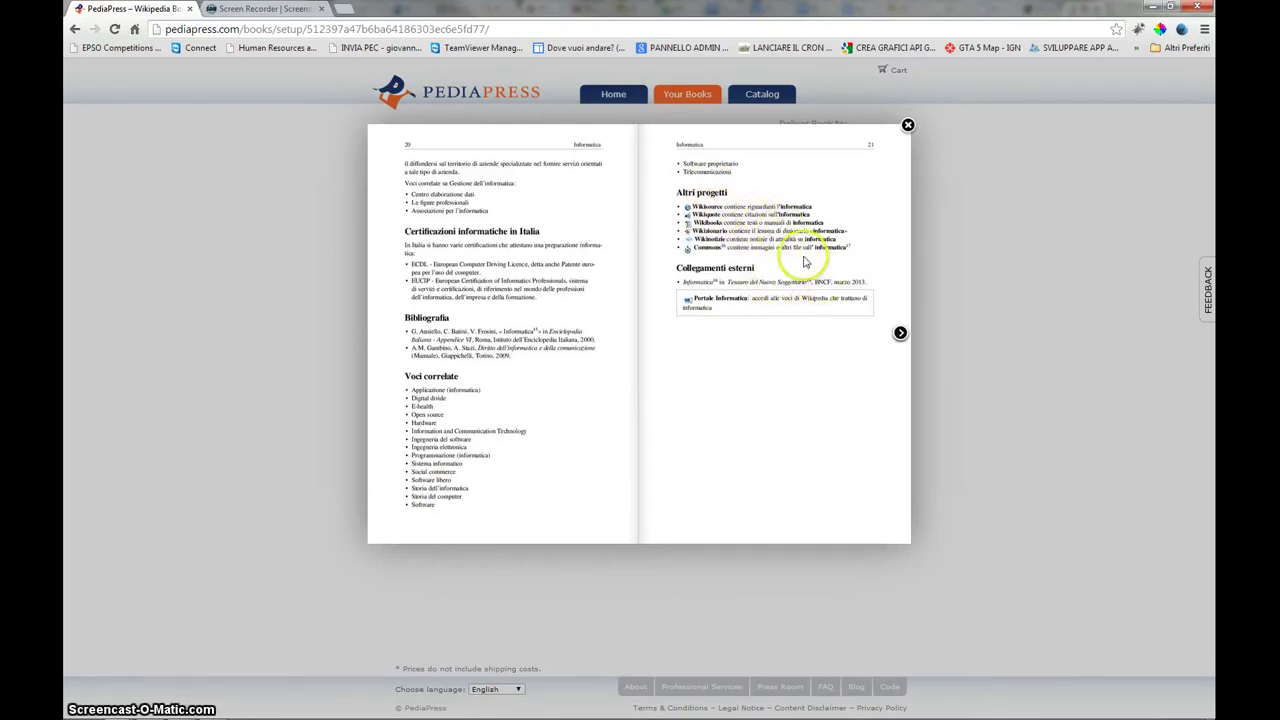
click(900, 333)
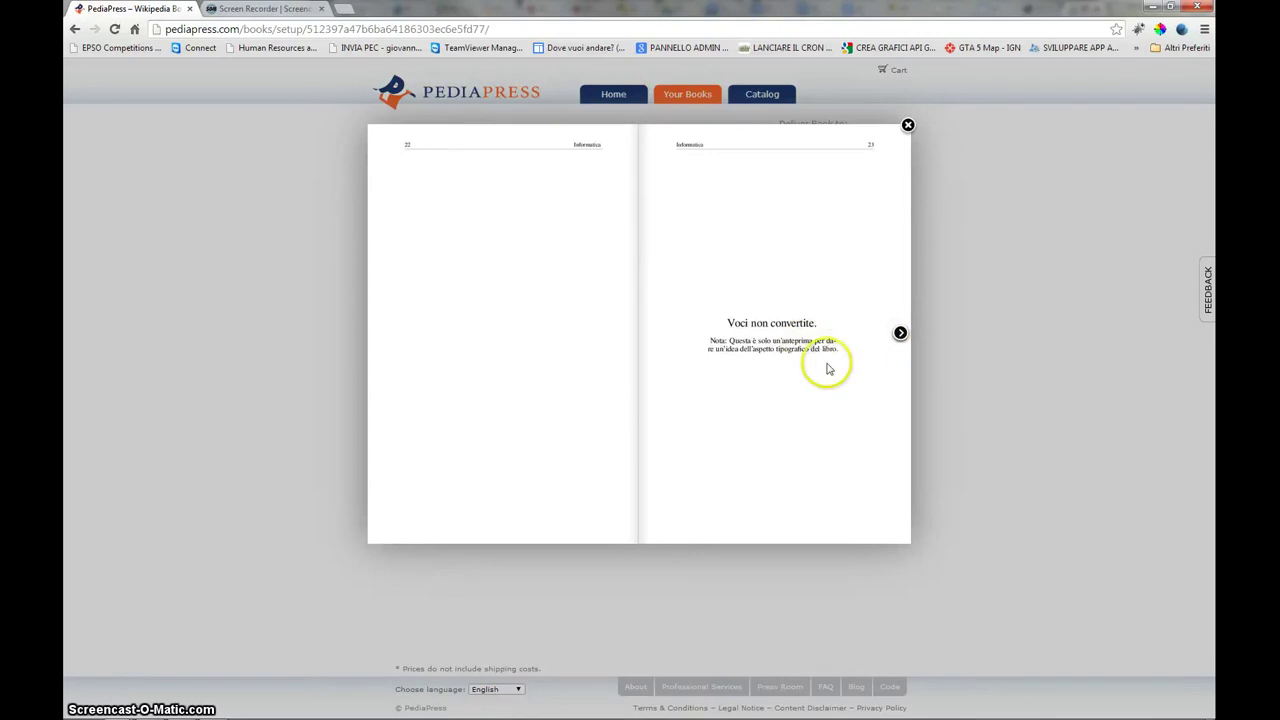
click(900, 333)
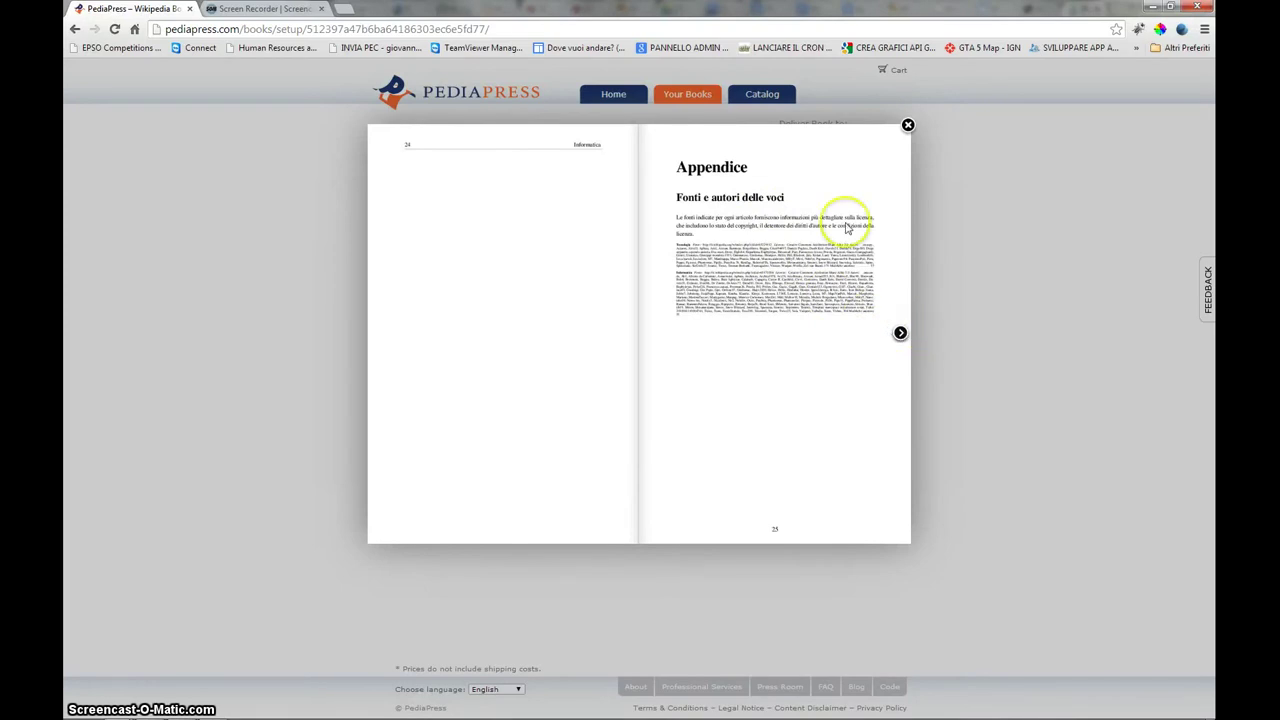
click(900, 333)
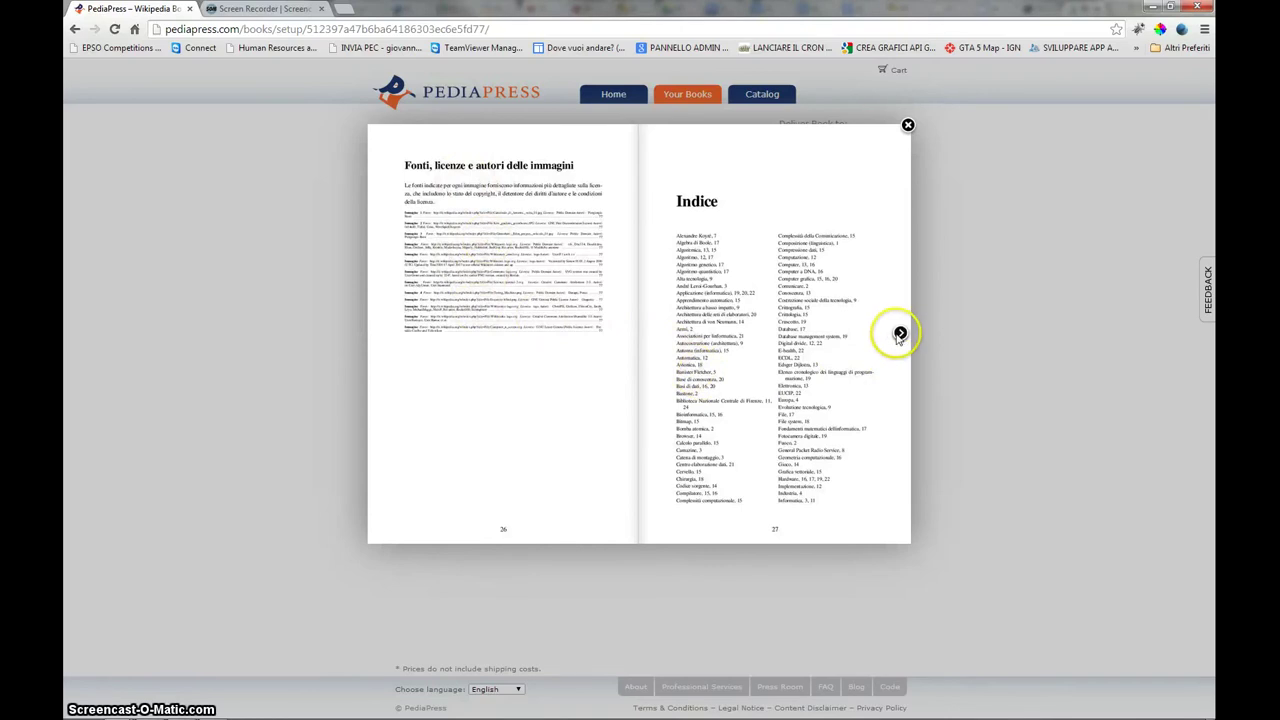
- View the last index page of the book preview and return from PediaPress to the Wikipedia book management page
click(900, 333)
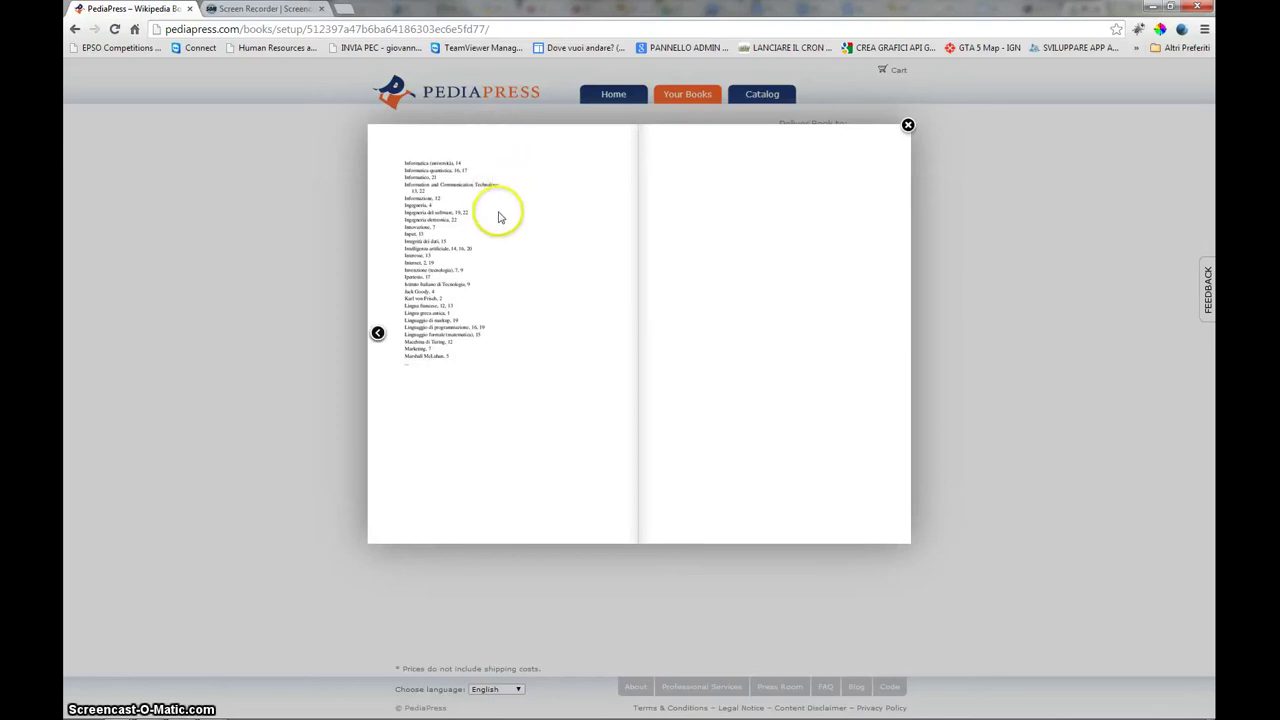
click(74, 30)
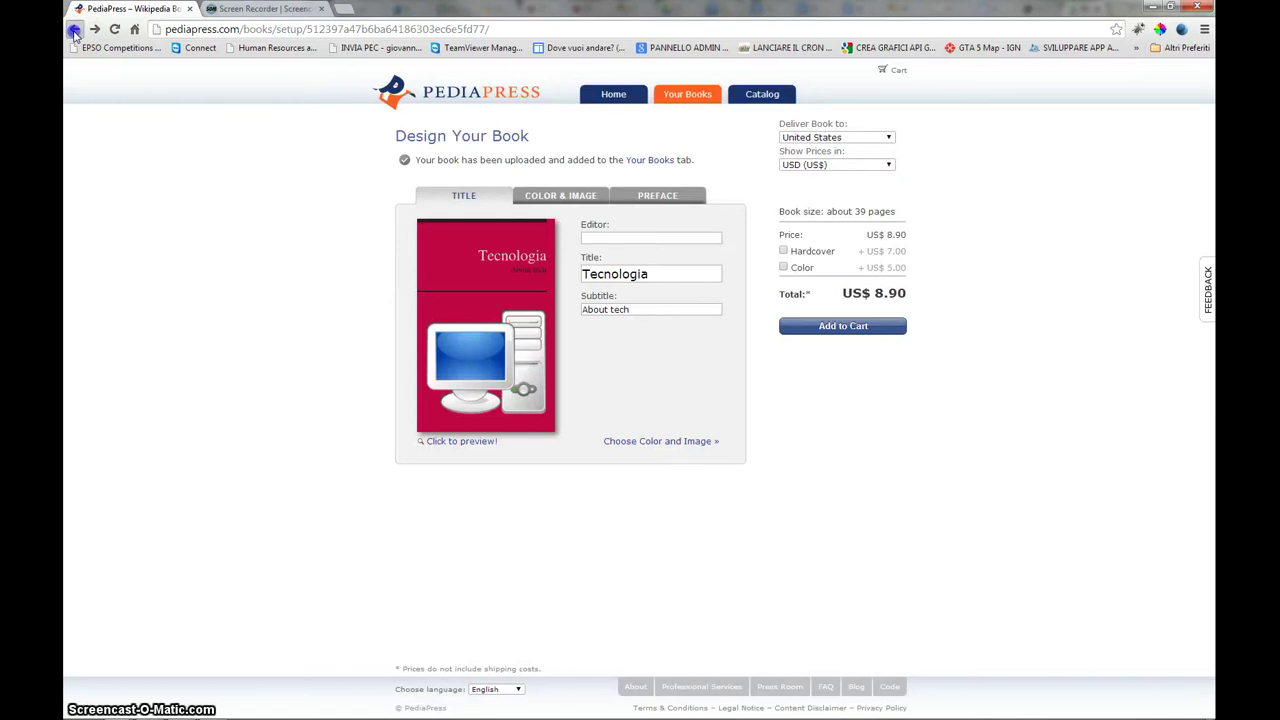
click(74, 30)
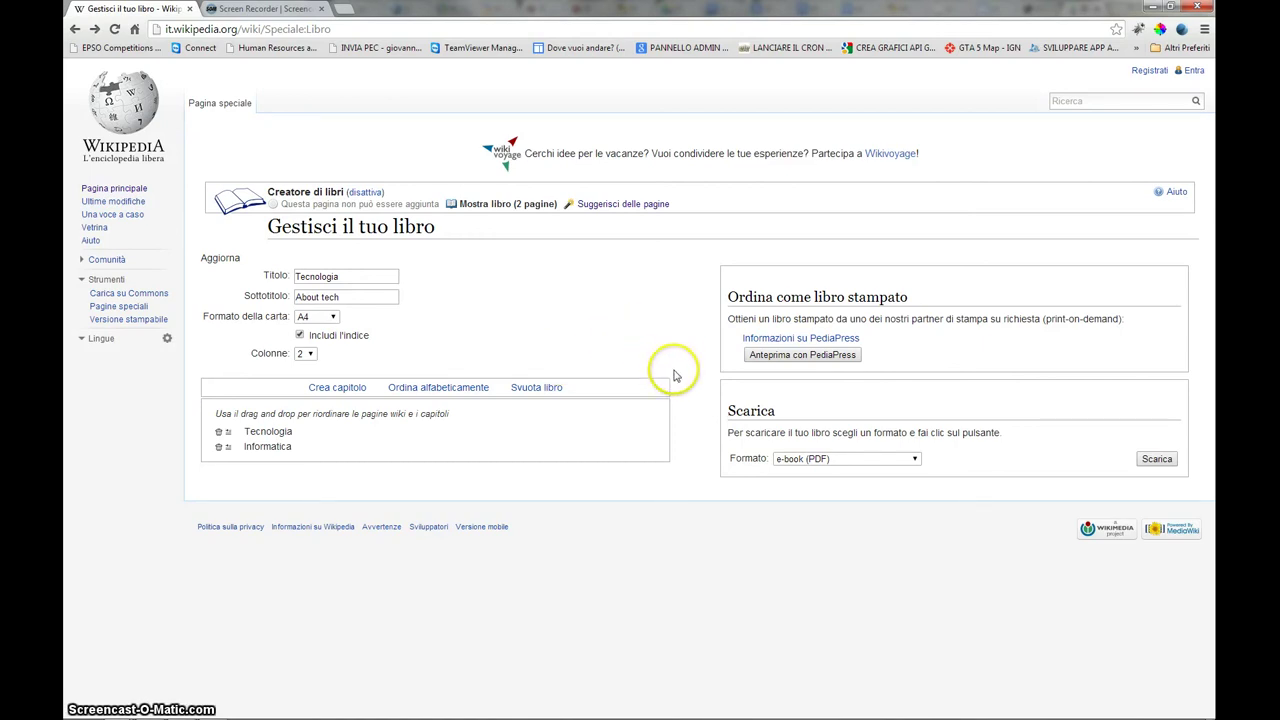
- Look through the available download formats for the book, keeping e-book (PDF) selected
click(914, 459)
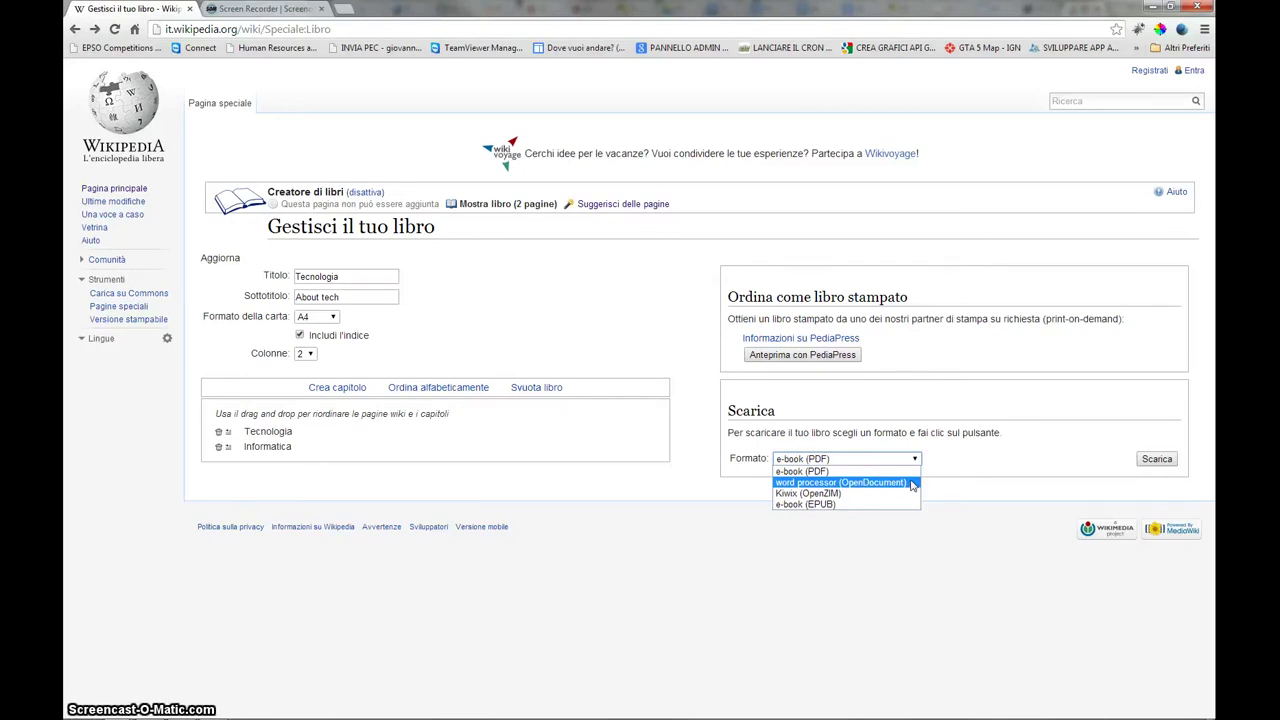
drag(912, 486, 815, 510)
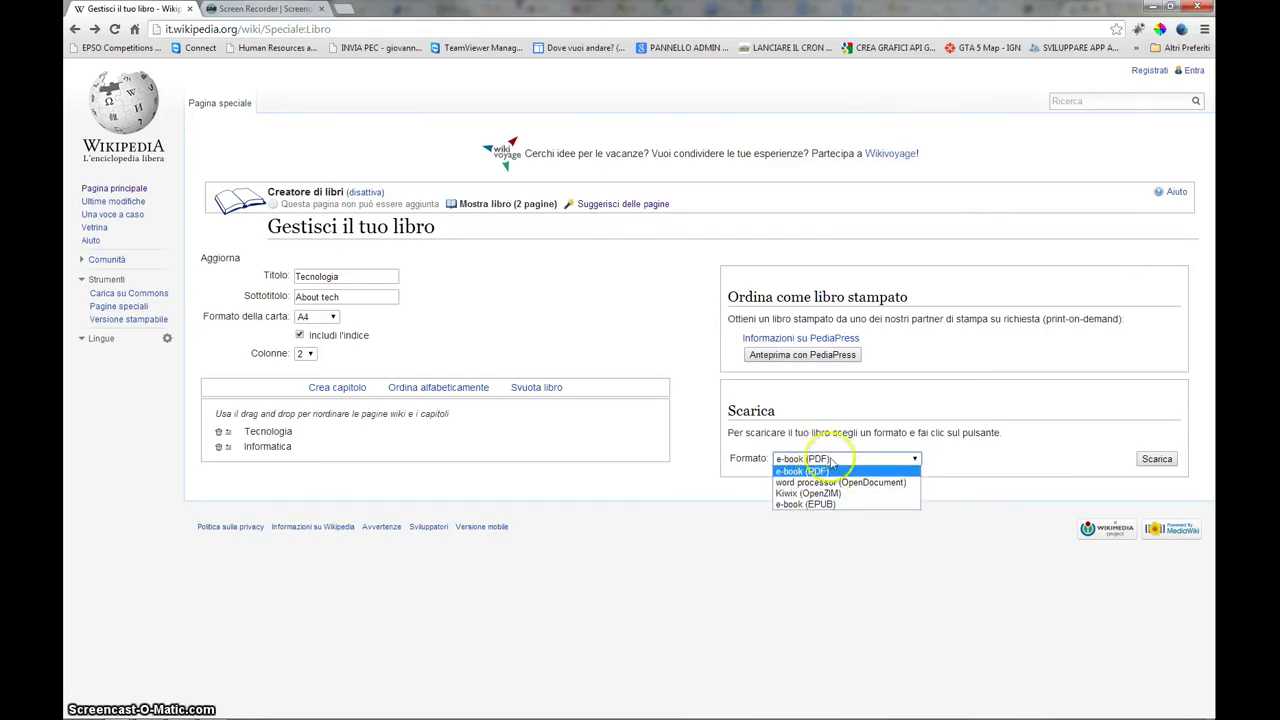
click(915, 460)
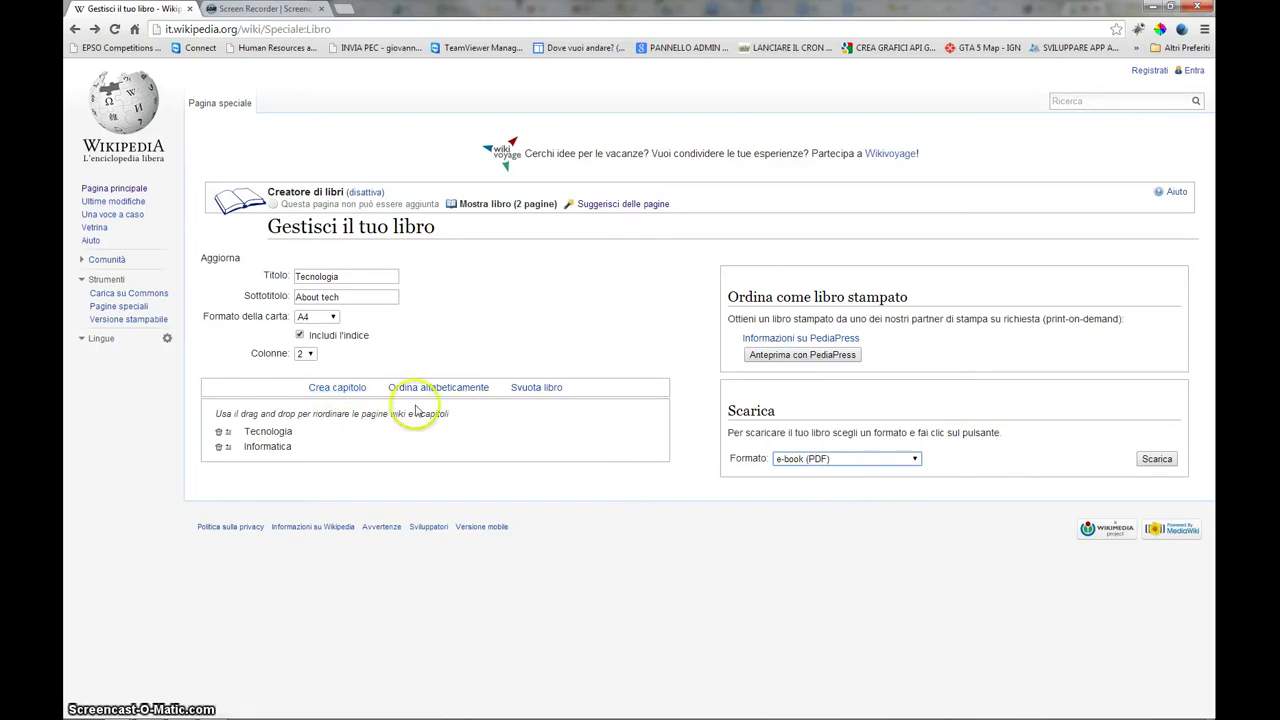
- Add a chapter named "Mio capitolo" to the book and sort the book's pages alphabetically
click(340, 388)
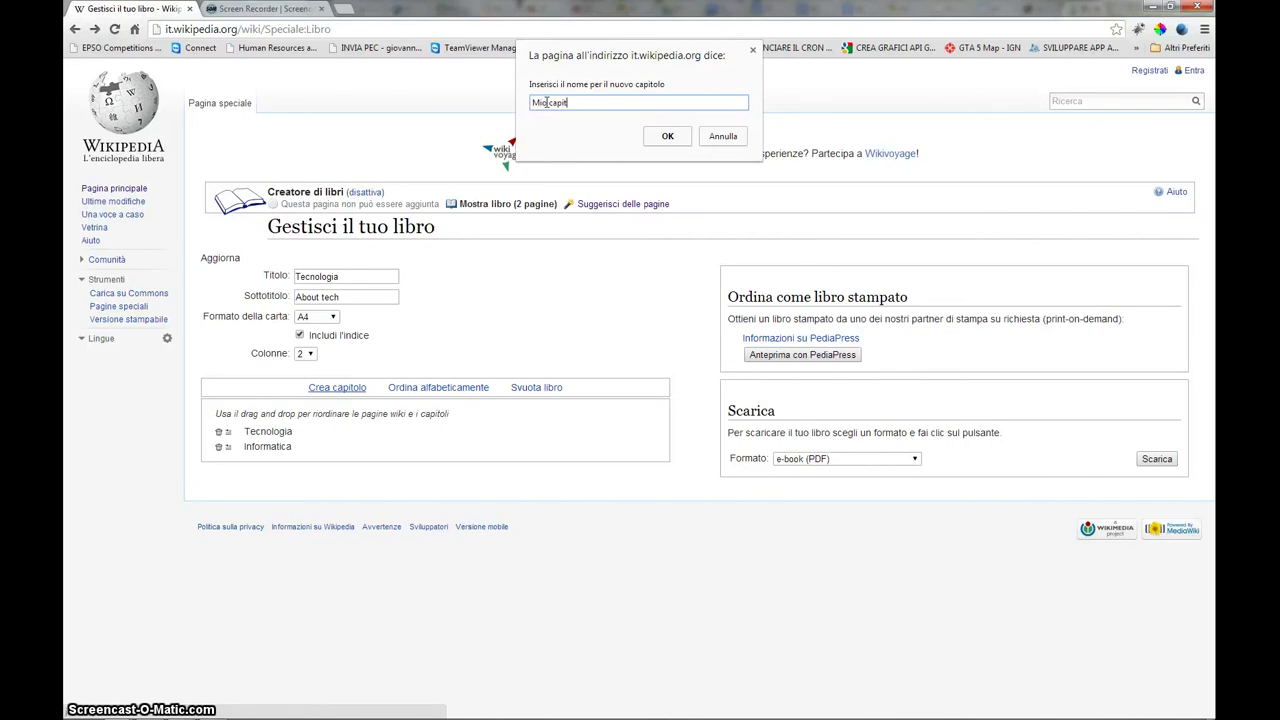
click(660, 133)
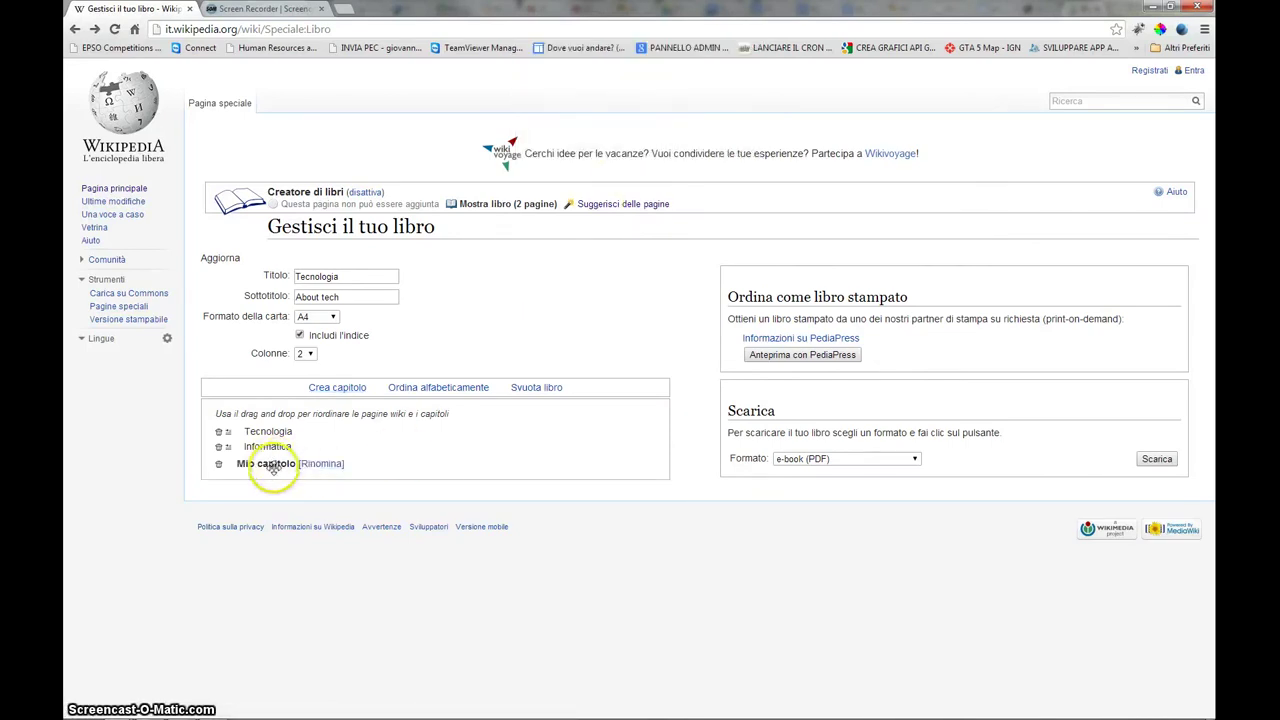
mouse_move(271, 466)
mouse_down()
mouse_move(270, 443)
mouse_move(271, 473)
mouse_move(290, 466)
mouse_up()
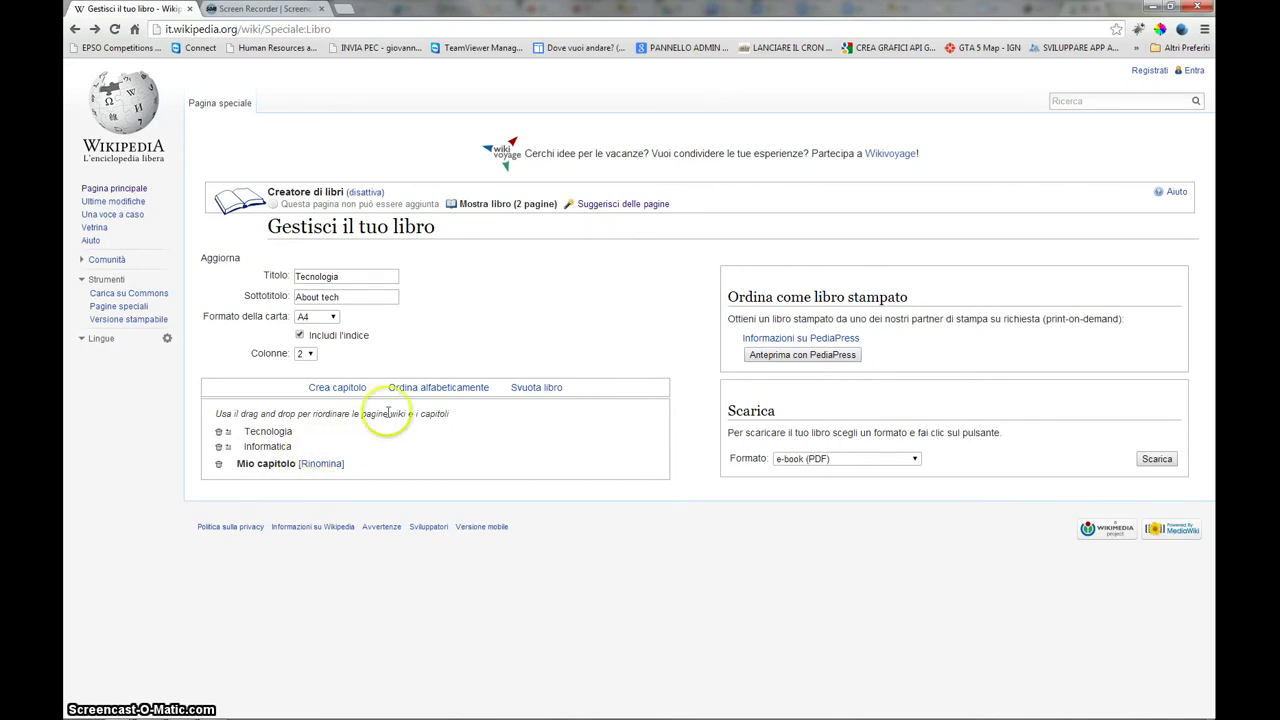
click(435, 388)
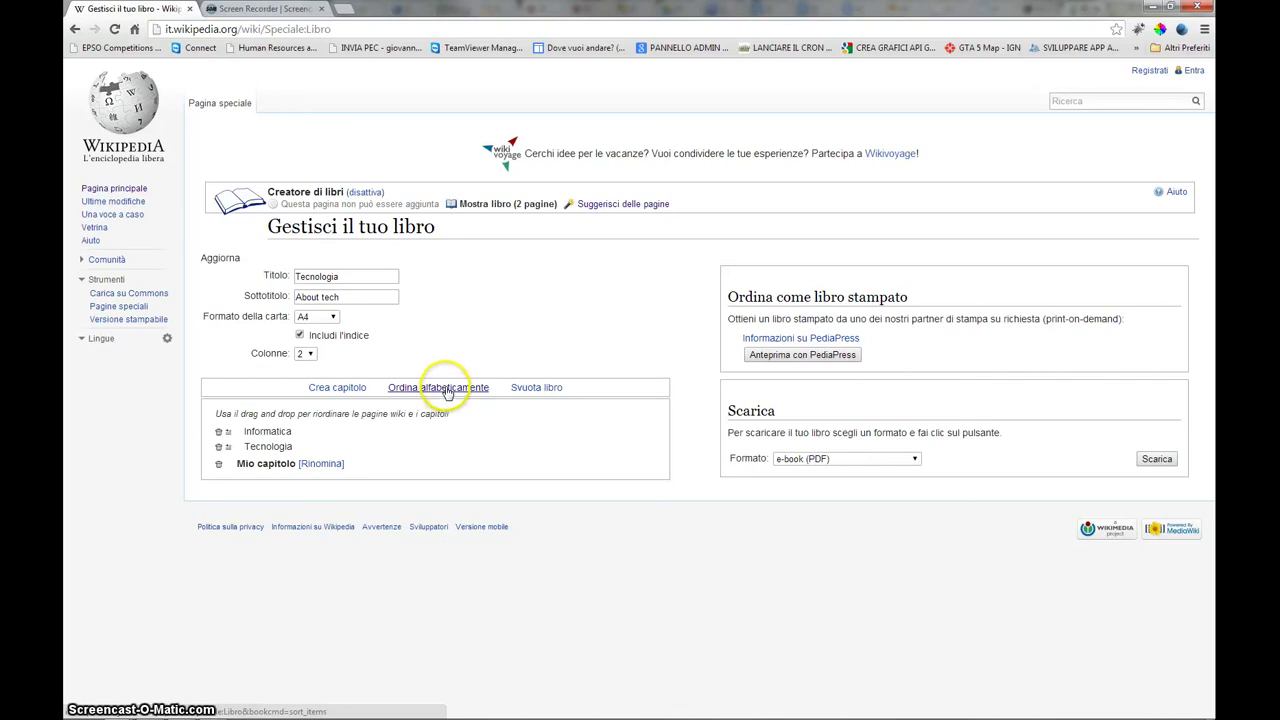
click(447, 393)
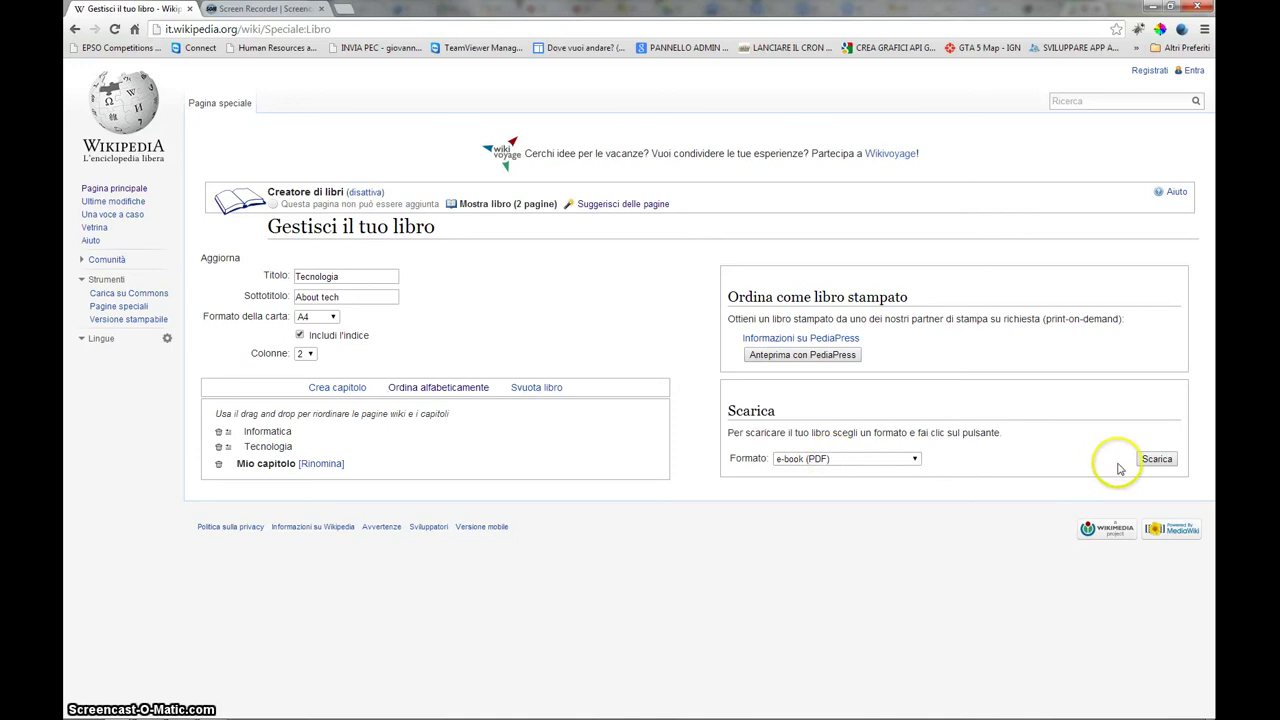
- Generate the book as an e-book (PDF) and open the resulting file for download
click(1158, 461)
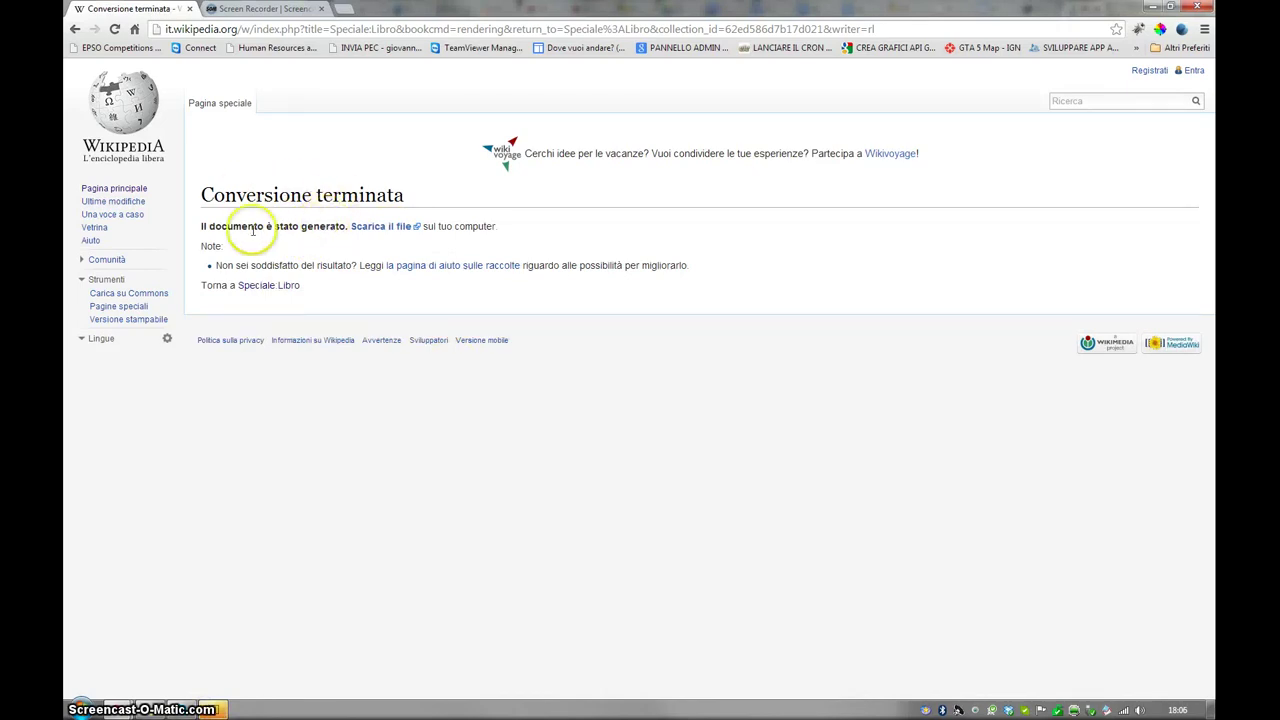
click(383, 232)
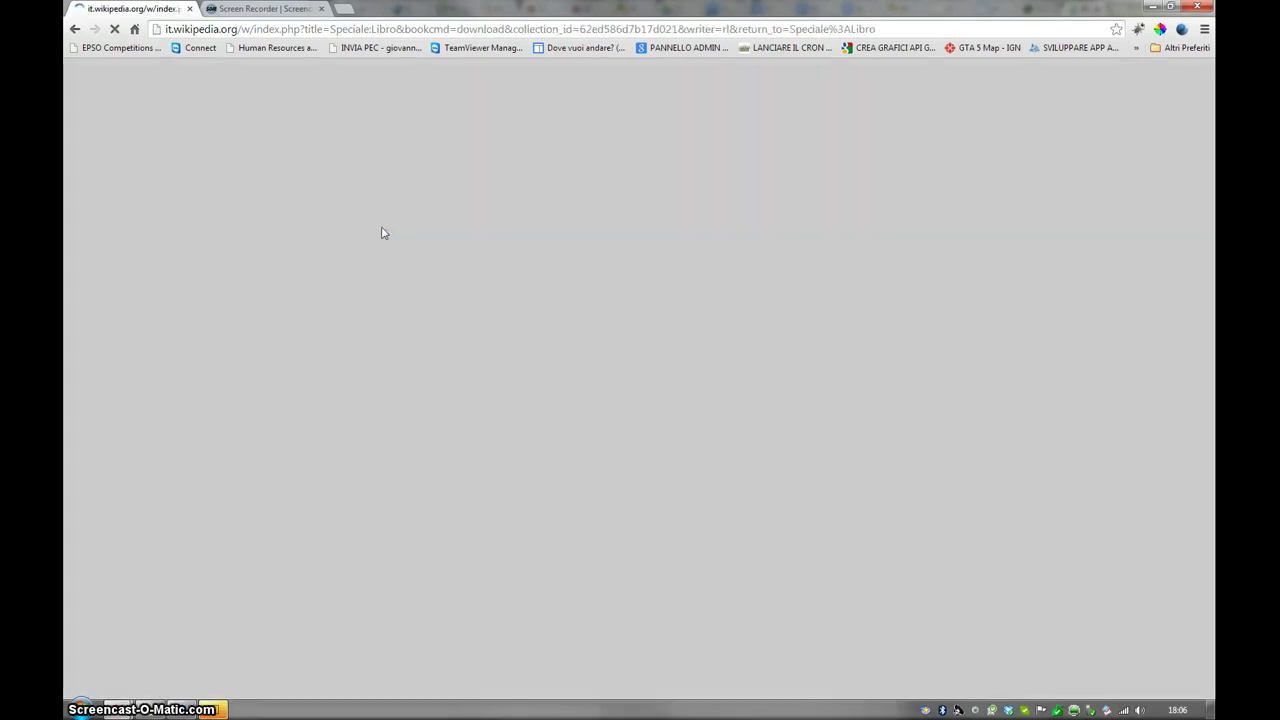
click(603, 262)
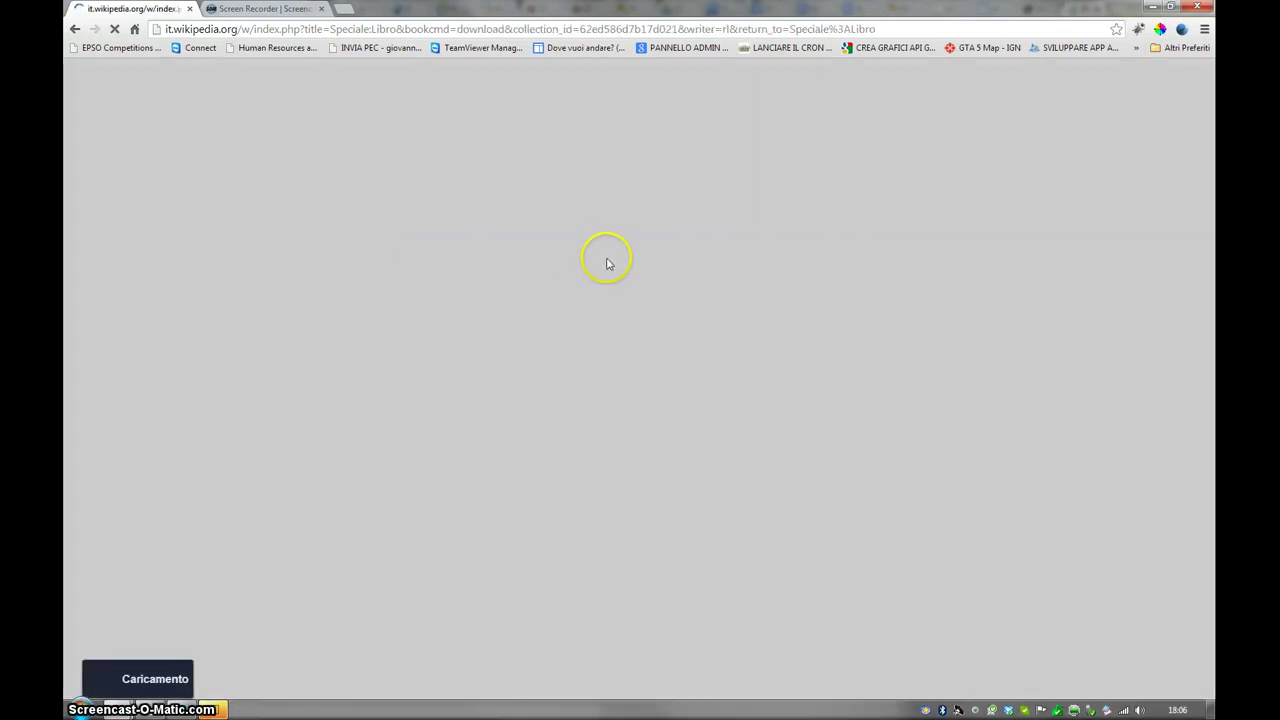